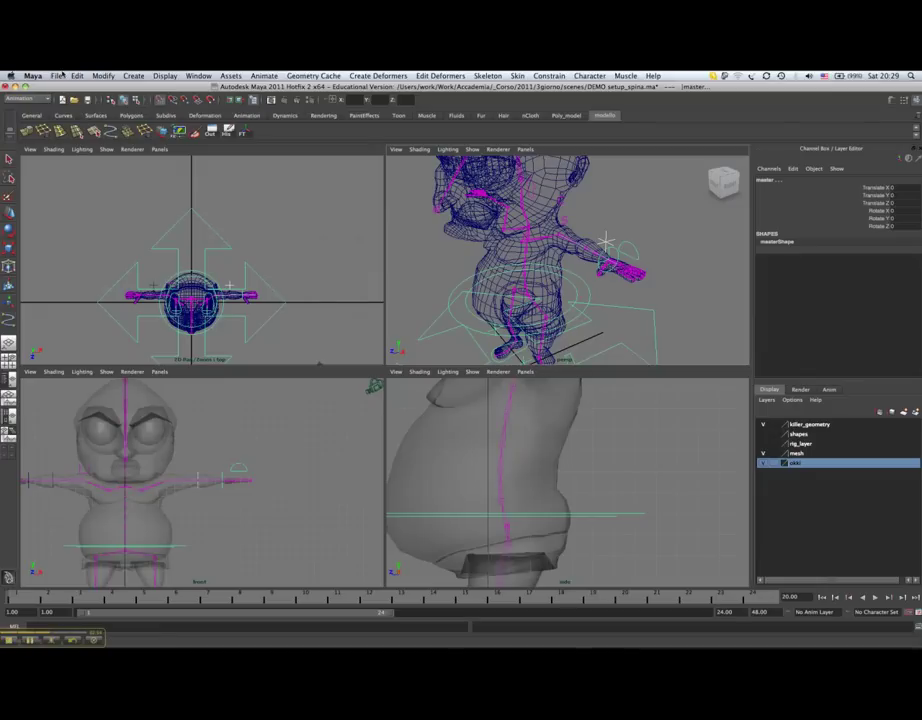
# Step: Parent LeftElbowManip and SpienManip under the master control
pyautogui.click(78, 76)
pyautogui.click(110, 377)
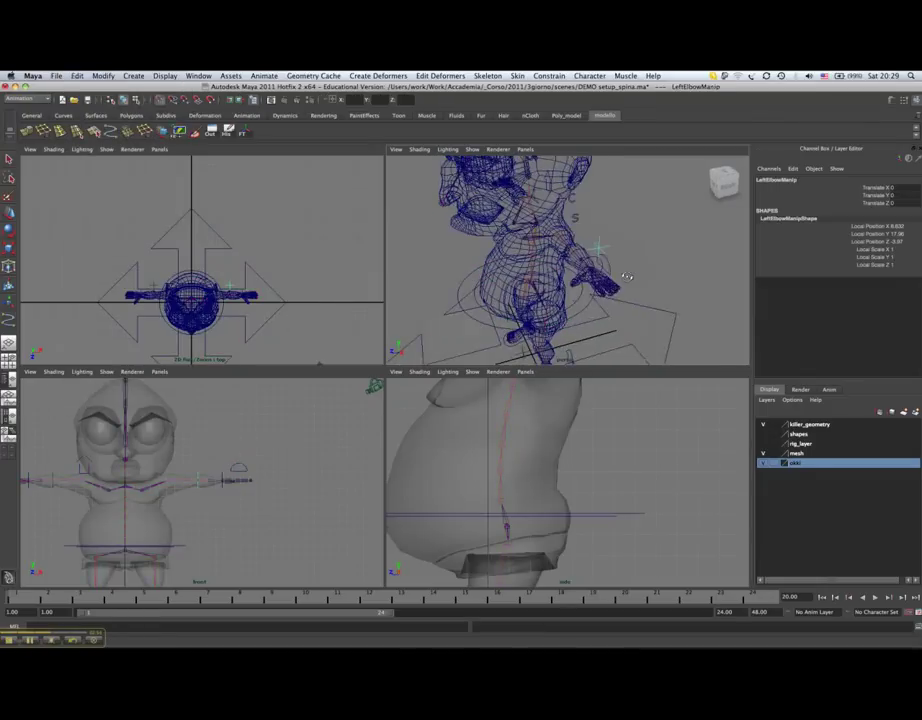
pyautogui.click(610, 330)
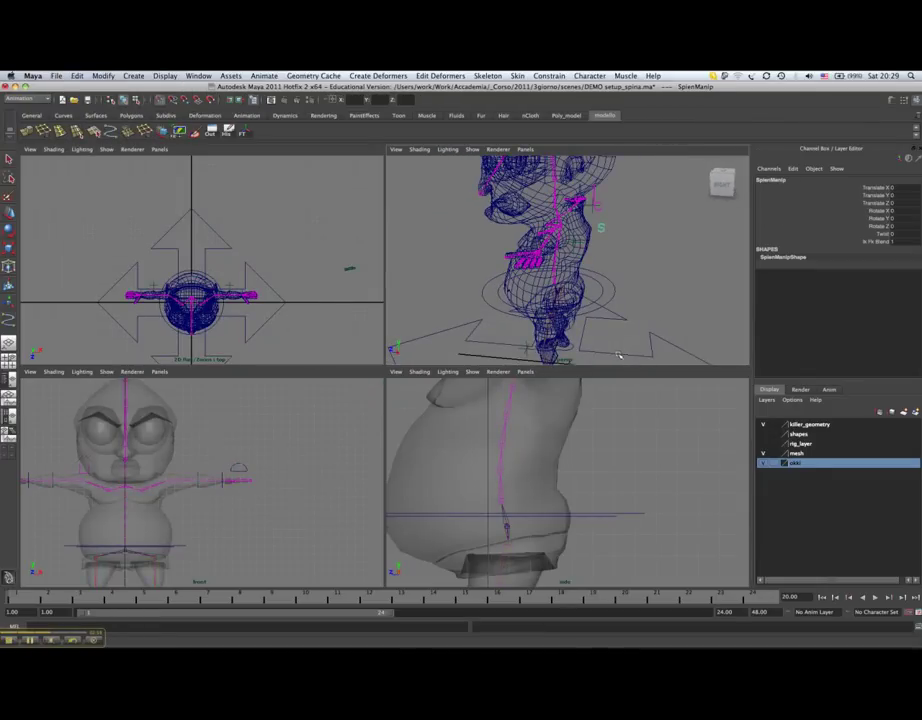
pyautogui.click(83, 76)
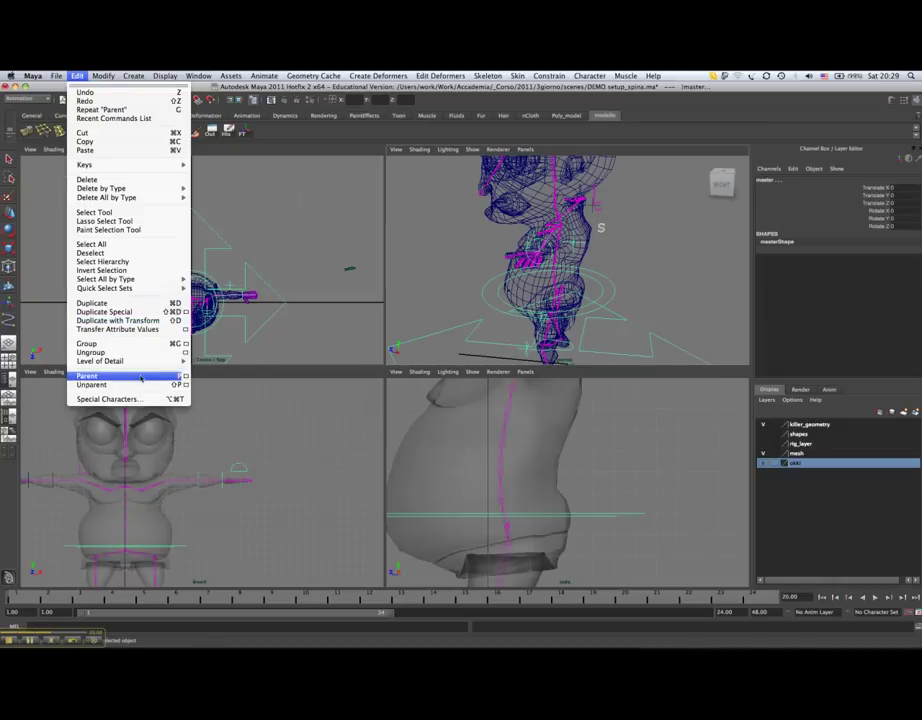
pyautogui.click(105, 377)
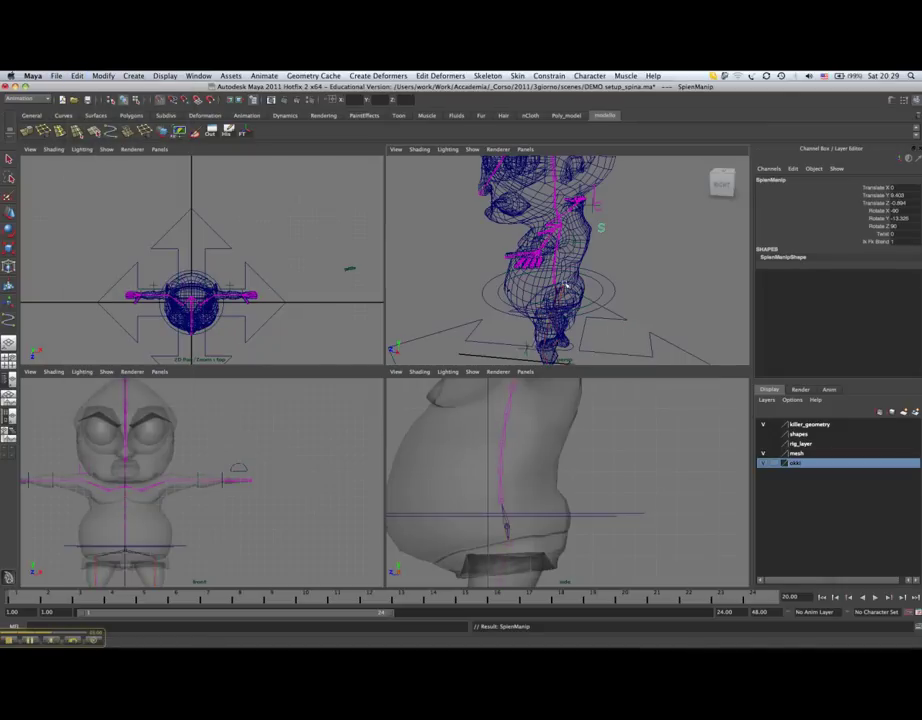
pyautogui.click(648, 342)
pyautogui.click(77, 76)
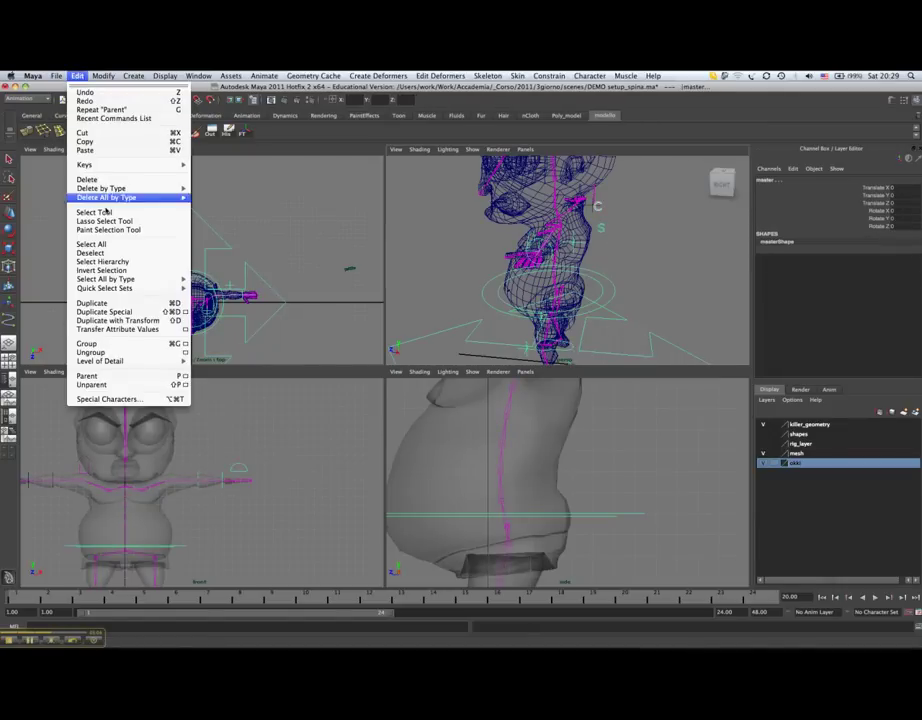
pyautogui.click(110, 377)
# Step: Parent ColloManip under master and frame the whole rig in the perspective view
pyautogui.click(190, 296)
pyautogui.keyDown('alt'); pyautogui.moveTo(520, 260); pyautogui.dragTo(592, 325); pyautogui.keyUp('alt')
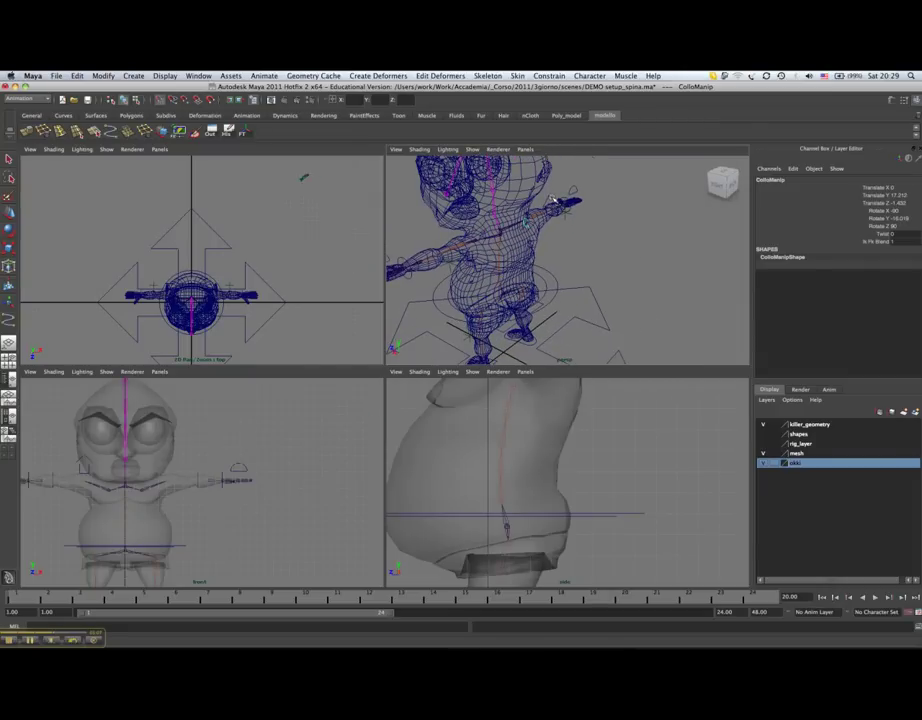
pyautogui.press('Up')
pyautogui.press('Up')
pyautogui.click(77, 76)
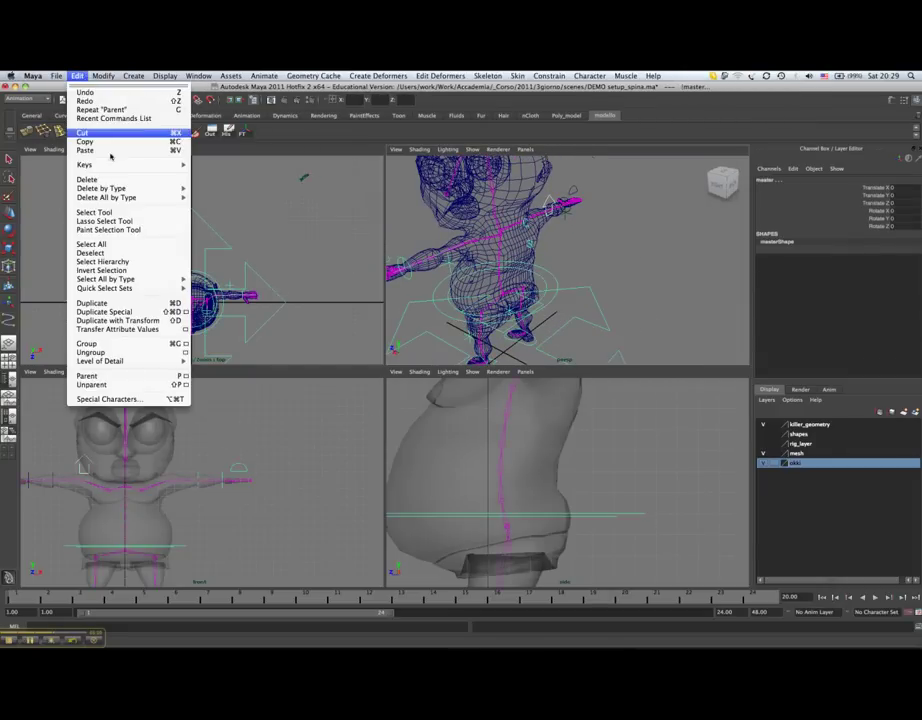
pyautogui.click(133, 375)
pyautogui.moveTo(605, 240)
pyautogui.keyDown('alt'); pyautogui.mouseDown()
pyautogui.moveTo(698, 299)
pyautogui.moveTo(751, 293)
pyautogui.mouseUp(); pyautogui.keyUp('alt')
pyautogui.press('Up')
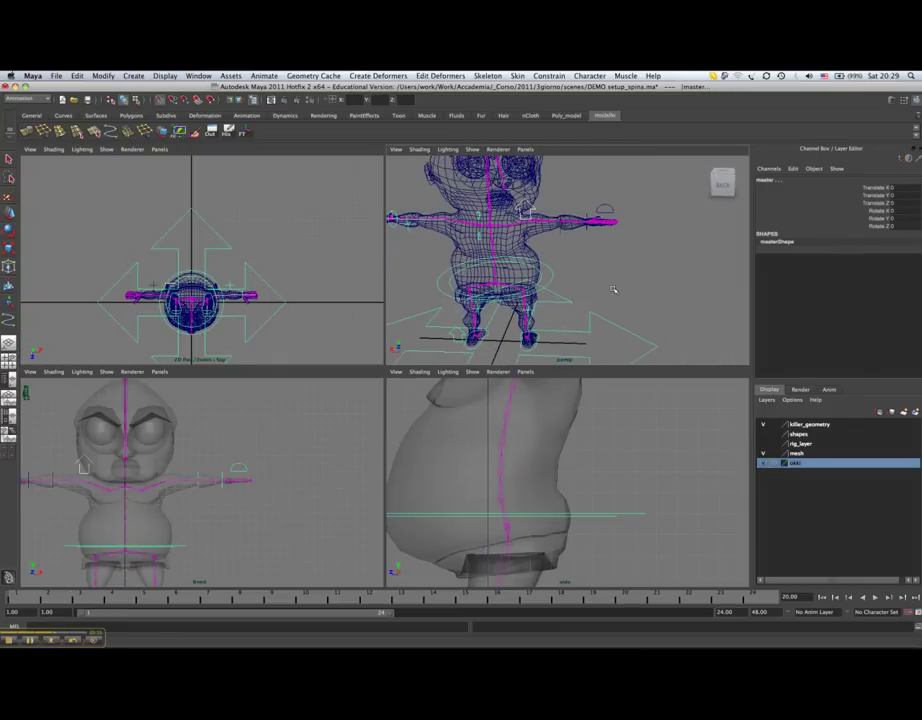
pyautogui.keyDown('alt'); pyautogui.moveTo(751, 293); pyautogui.dragTo(618, 287, button='right'); pyautogui.keyUp('alt')
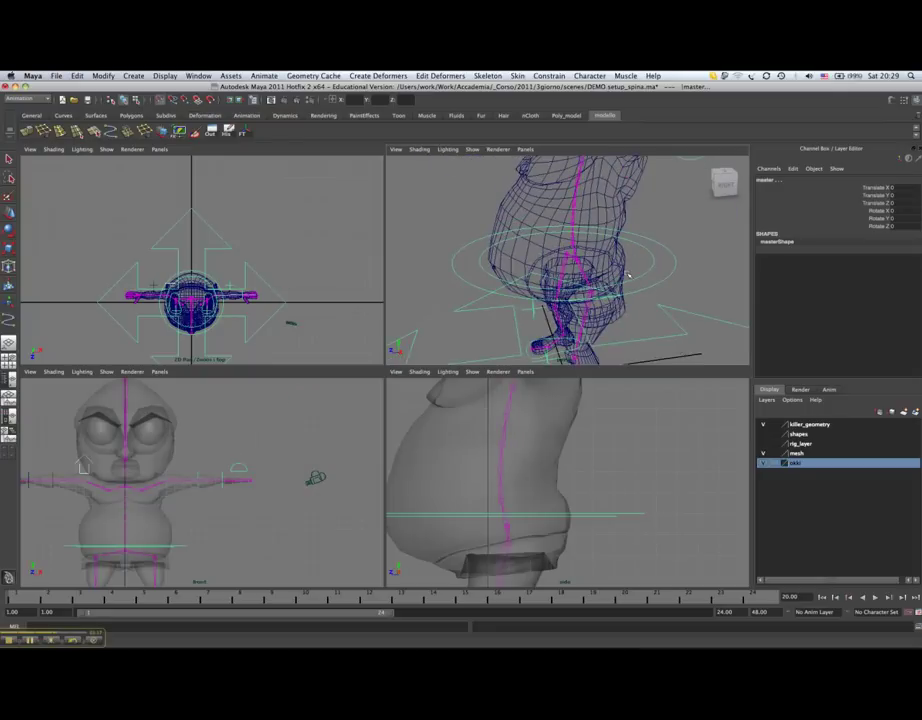
pyautogui.keyDown('alt'); pyautogui.moveTo(618, 287); pyautogui.dragTo(650, 291); pyautogui.keyUp('alt')
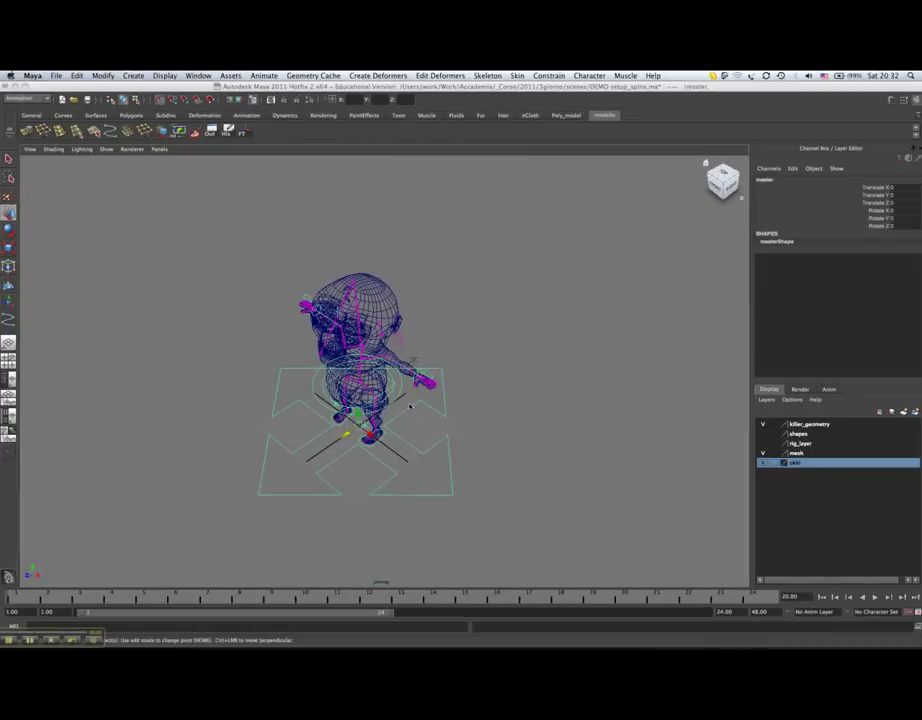
pyautogui.keyDown('alt'); pyautogui.moveTo(410, 405); pyautogui.dragTo(480, 400); pyautogui.keyUp('alt')
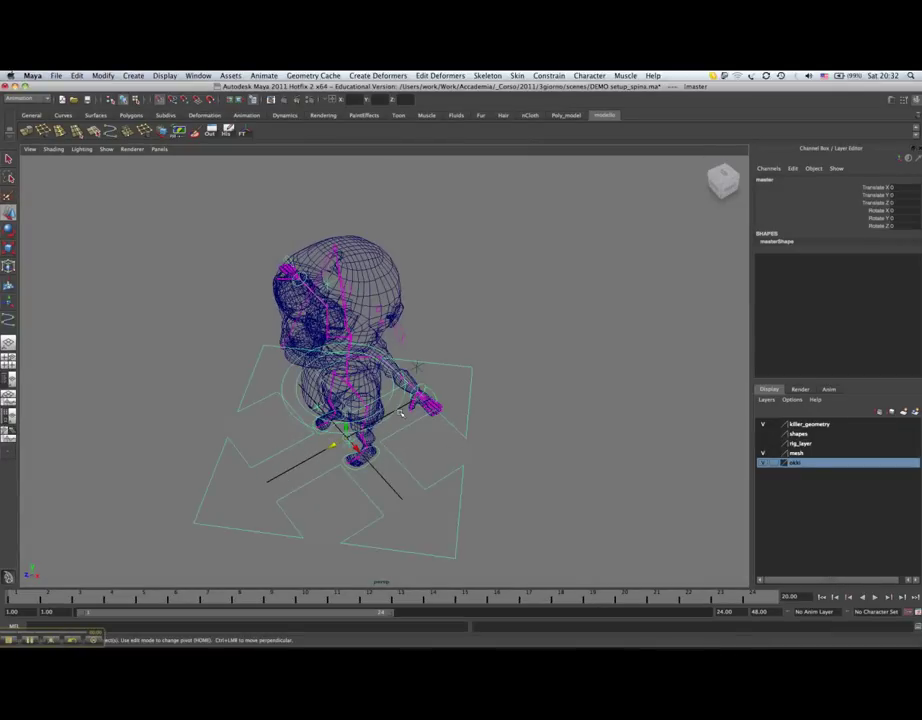
# Step: Test-move the master control, then undo the move to return it to zero
pyautogui.keyDown('alt'); pyautogui.moveTo(480, 400); pyautogui.dragTo(592, 390, button='right'); pyautogui.keyUp('alt')
pyautogui.click(521, 366)
pyautogui.click(412, 381)
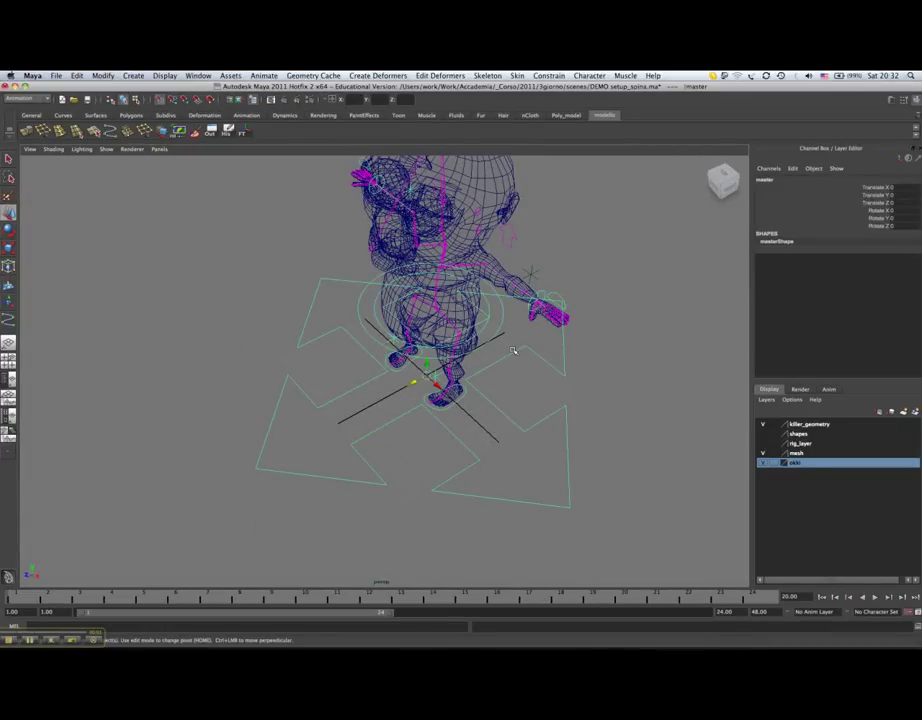
pyautogui.moveTo(412, 381)
pyautogui.mouseDown()
pyautogui.moveTo(230, 452)
pyautogui.moveTo(378, 382)
pyautogui.moveTo(345, 405)
pyautogui.mouseUp()
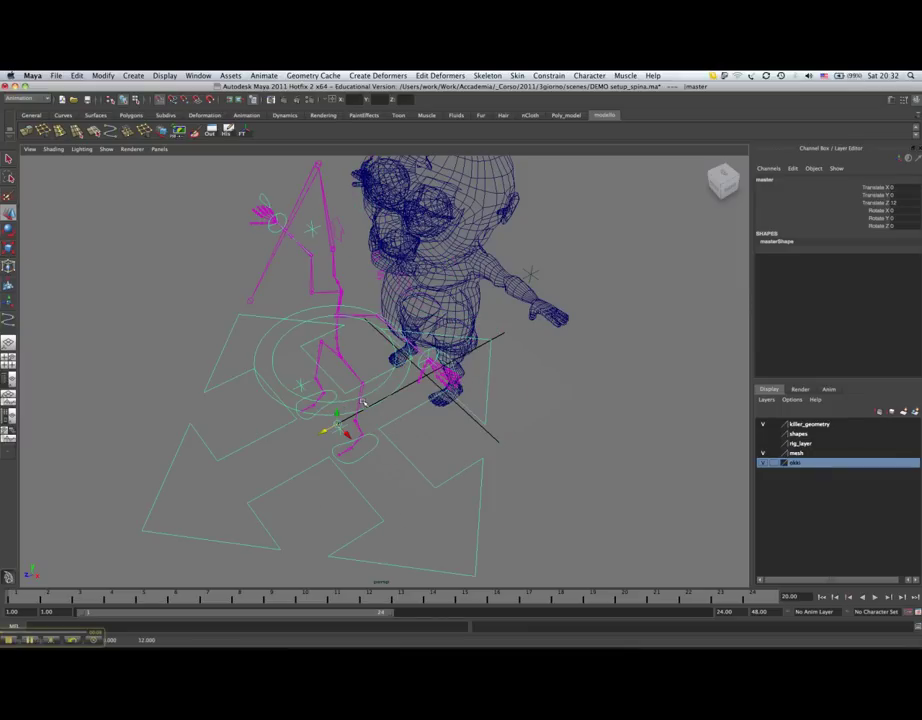
pyautogui.hotkey('ctrl', 'z')
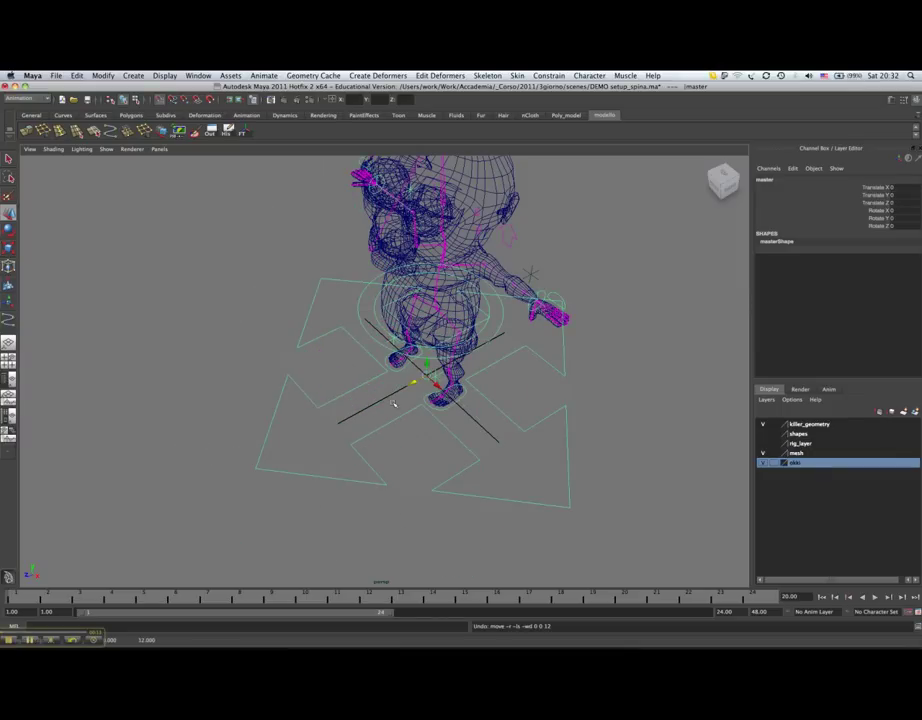
# Step: Open the Outliner to inspect the scene hierarchy
pyautogui.keyDown('alt'); pyautogui.moveTo(420, 400); pyautogui.dragTo(428, 399); pyautogui.keyUp('alt')
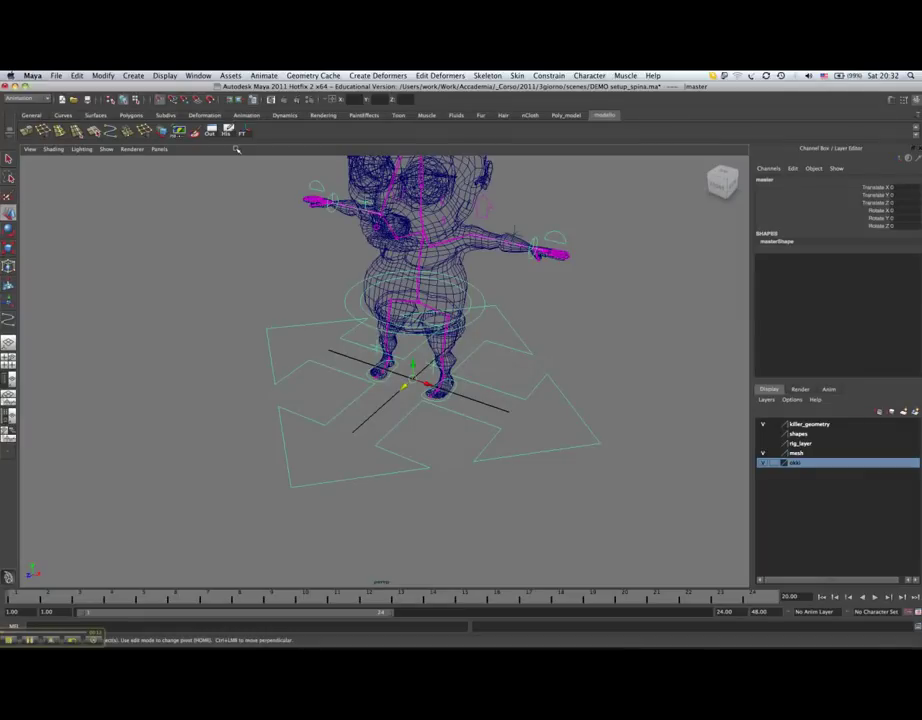
pyautogui.click(198, 75)
pyautogui.click(215, 200)
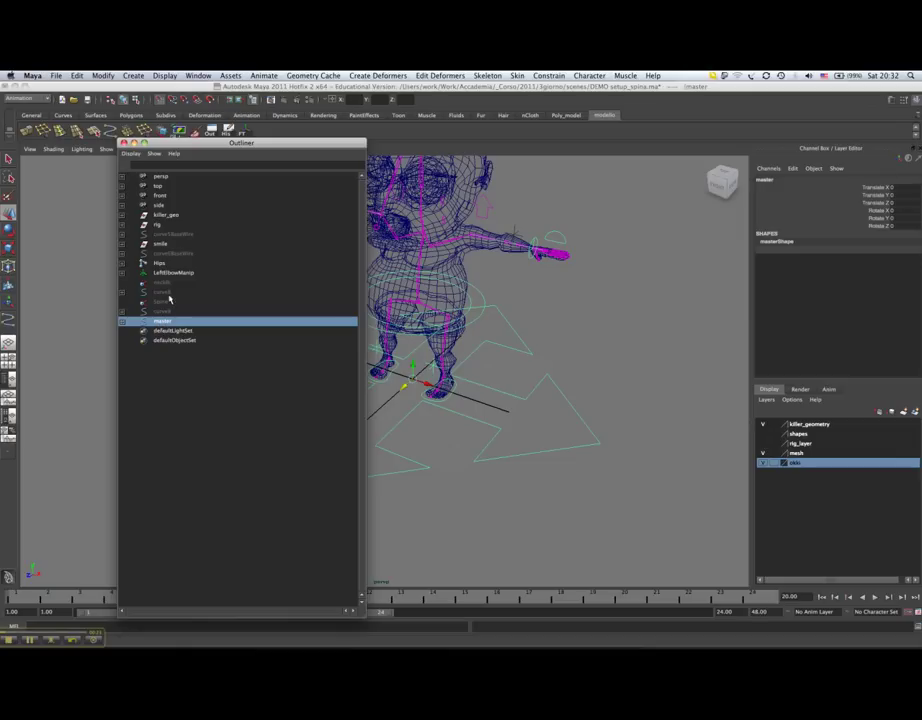
pyautogui.click(160, 282)
pyautogui.keyDown('shift'); pyautogui.click(168, 311); pyautogui.keyUp('shift')
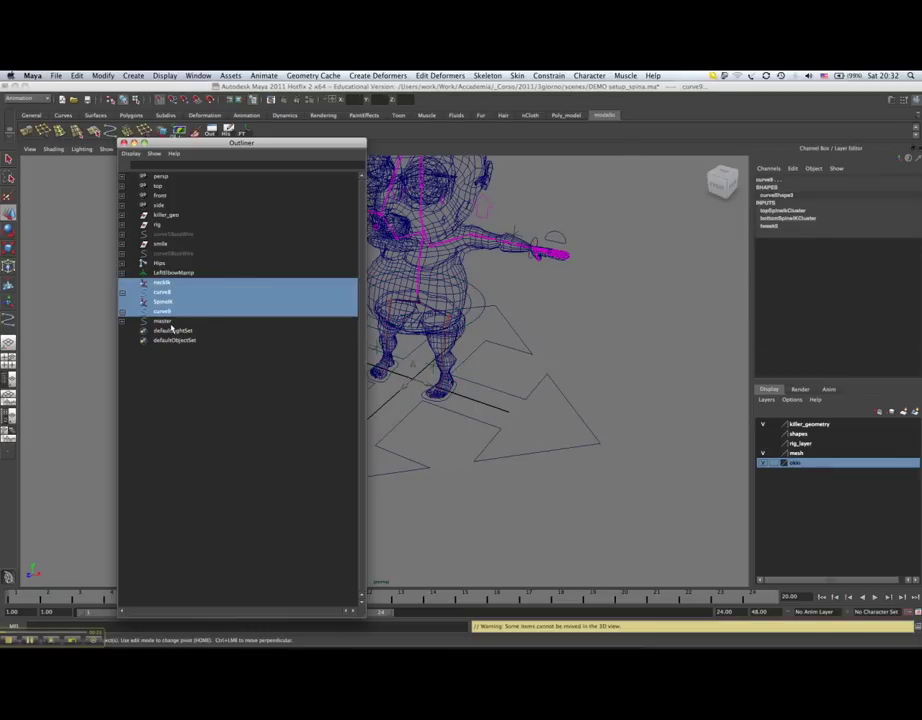
pyautogui.click(175, 272)
pyautogui.moveTo(470, 300)
pyautogui.keyDown('alt'); pyautogui.mouseDown()
pyautogui.moveTo(539, 331)
pyautogui.moveTo(571, 367)
pyautogui.mouseUp(); pyautogui.keyUp('alt')
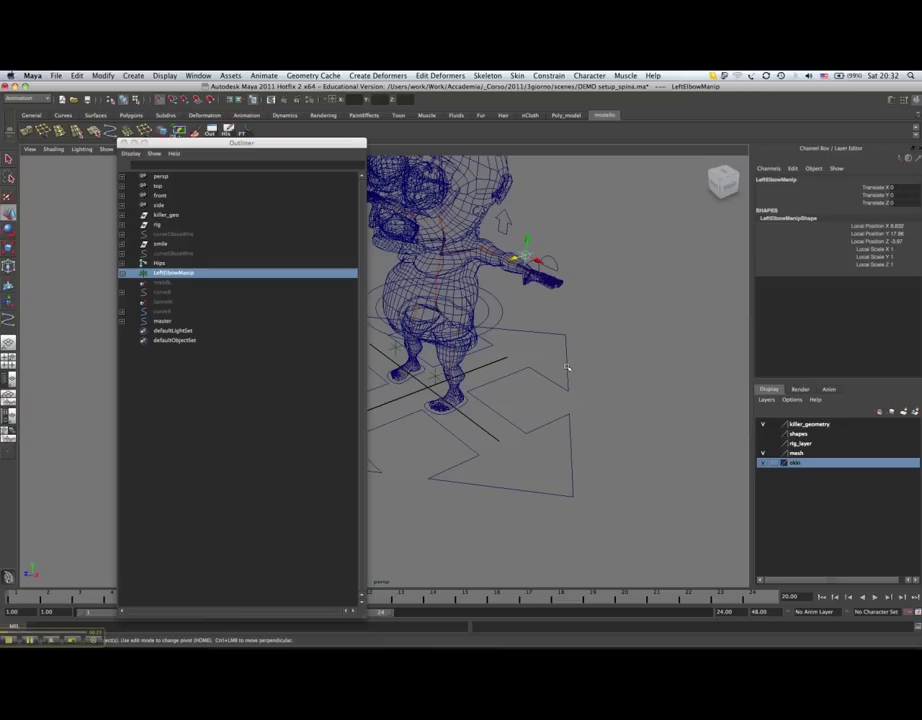
pyautogui.keyDown('shift'); pyautogui.click(567, 368); pyautogui.keyUp('shift')
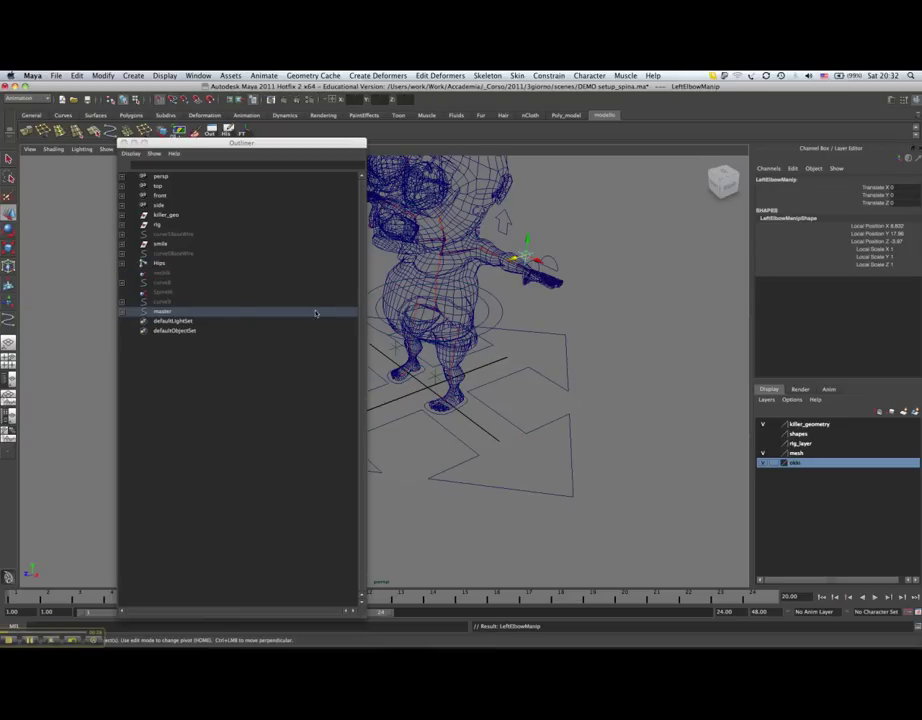
pyautogui.click(165, 273)
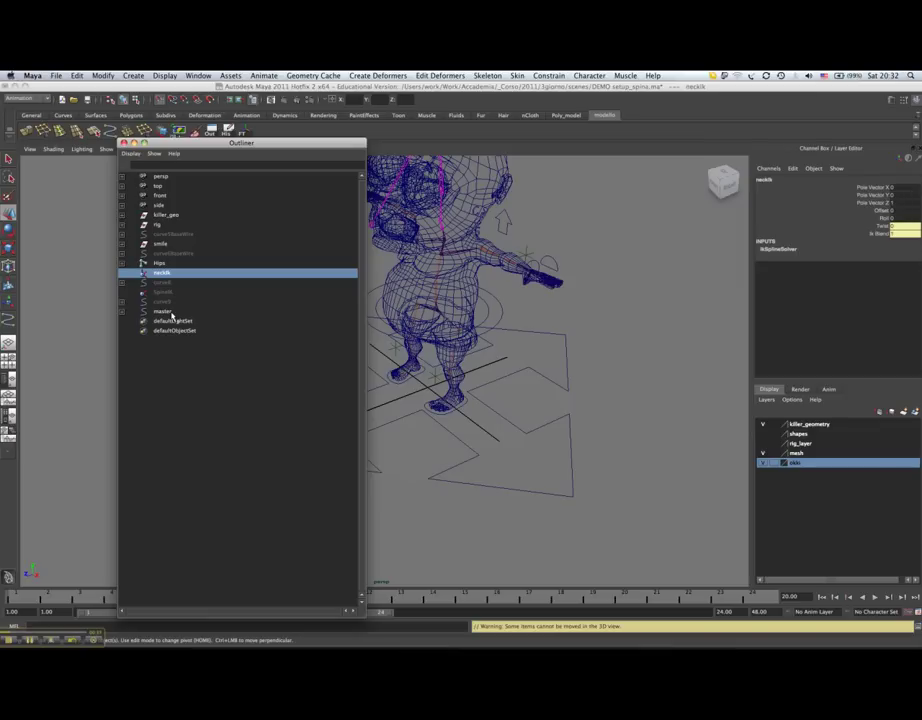
pyautogui.click(173, 264)
pyautogui.click(168, 273)
pyautogui.click(490, 317)
pyautogui.moveTo(490, 317)
pyautogui.keyDown('alt'); pyautogui.mouseDown()
pyautogui.moveTo(425, 327)
pyautogui.moveTo(482, 332)
pyautogui.moveTo(502, 323)
pyautogui.mouseUp(); pyautogui.keyUp('alt')
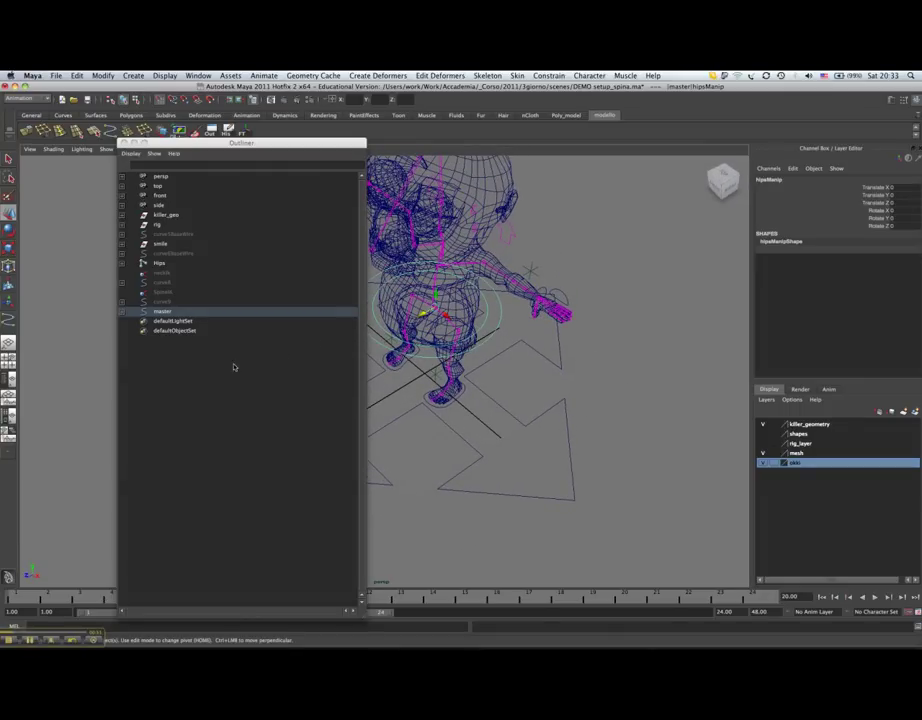
pyautogui.press('f')
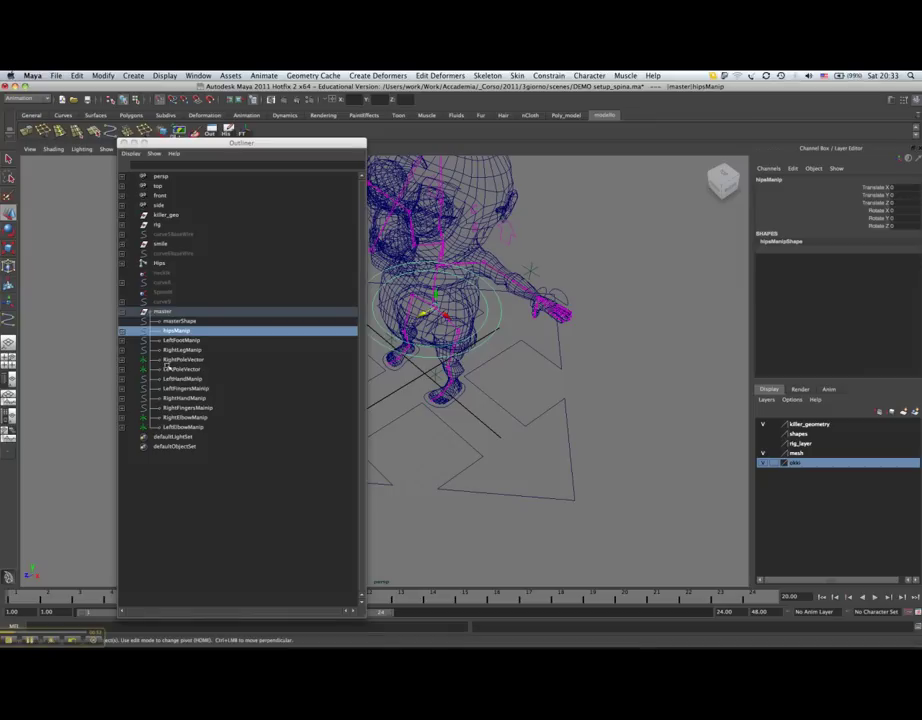
pyautogui.click(122, 331)
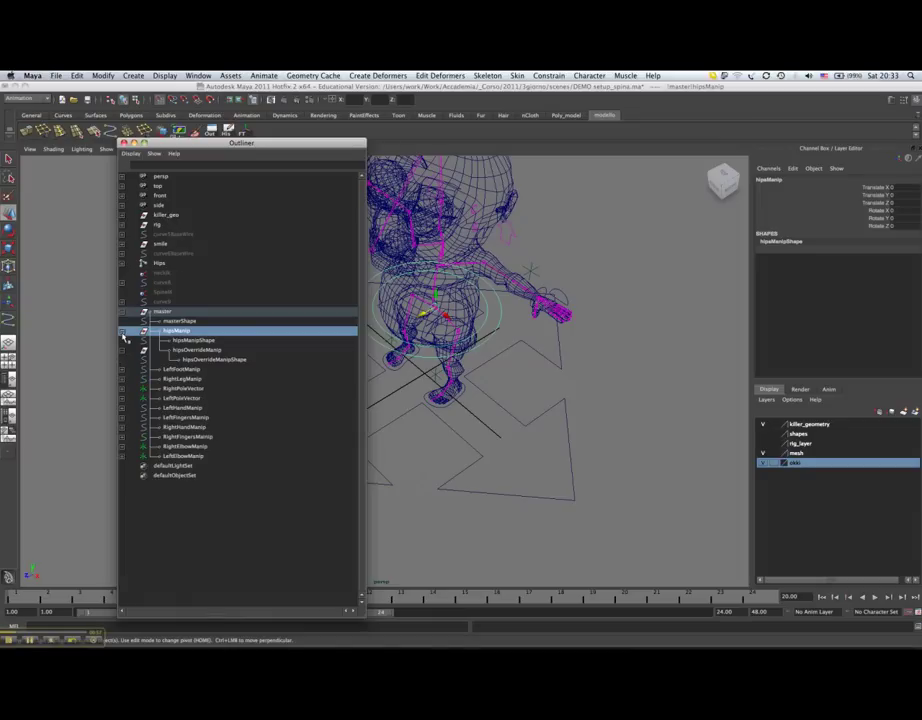
pyautogui.click(122, 331)
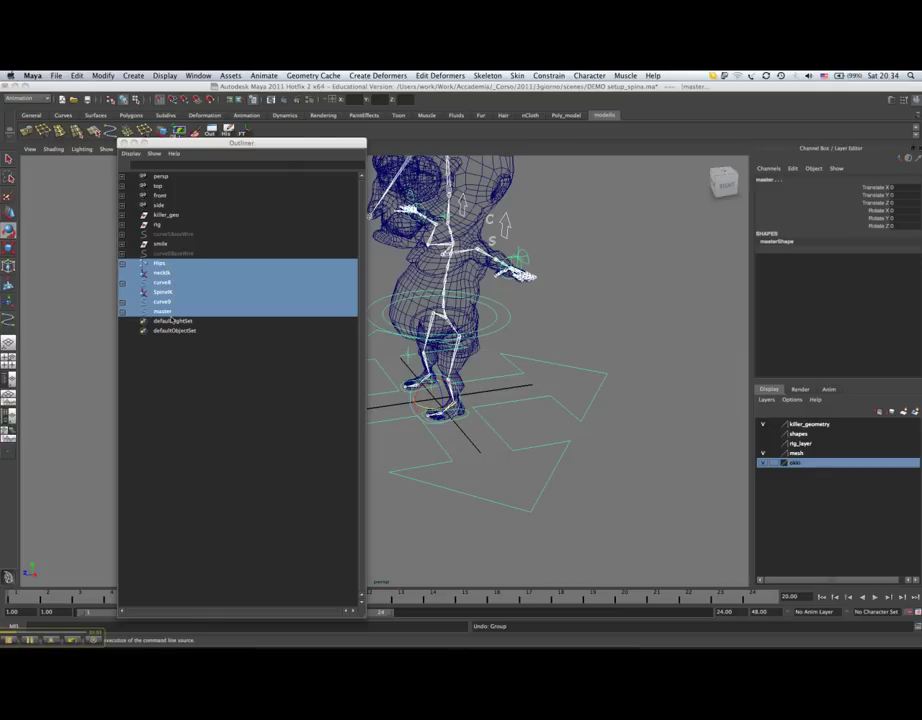
# Step: Group the selected rig nodes and rename the new group rig1
pyautogui.click(77, 75)
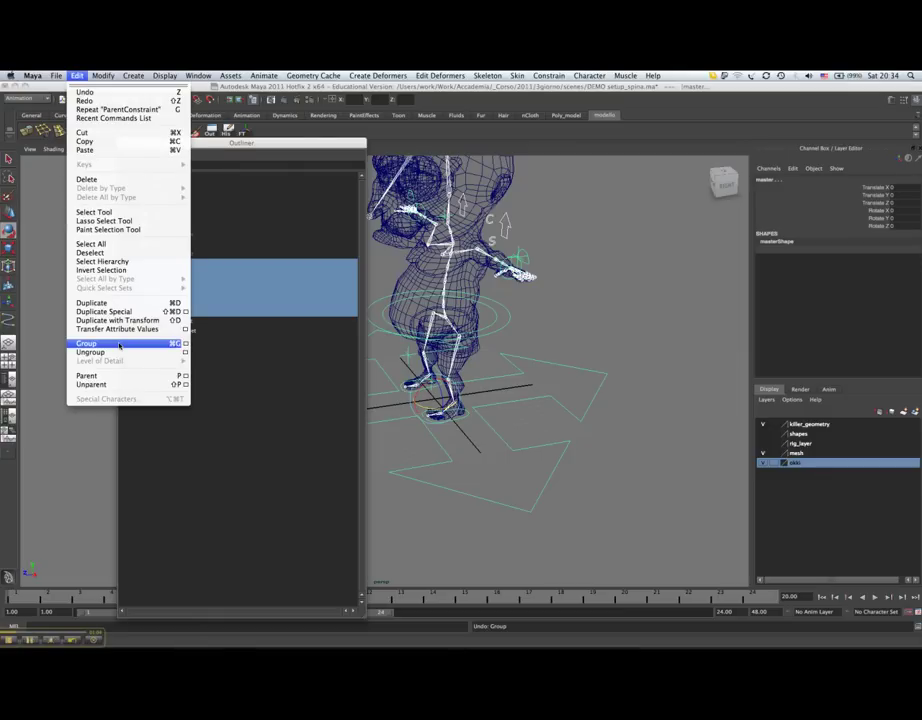
pyautogui.press('Escape')
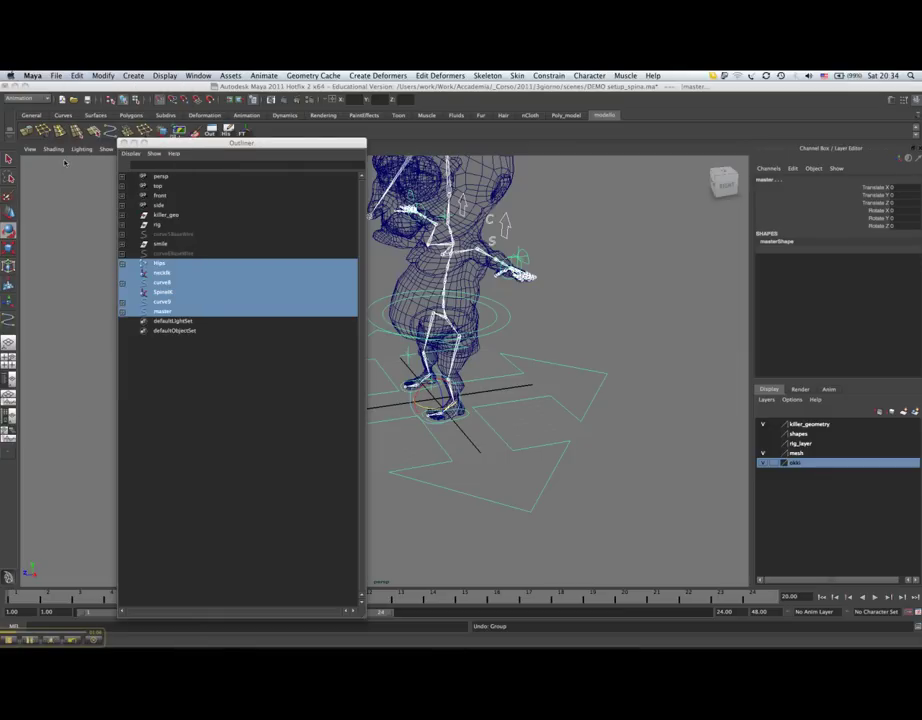
pyautogui.click(77, 75)
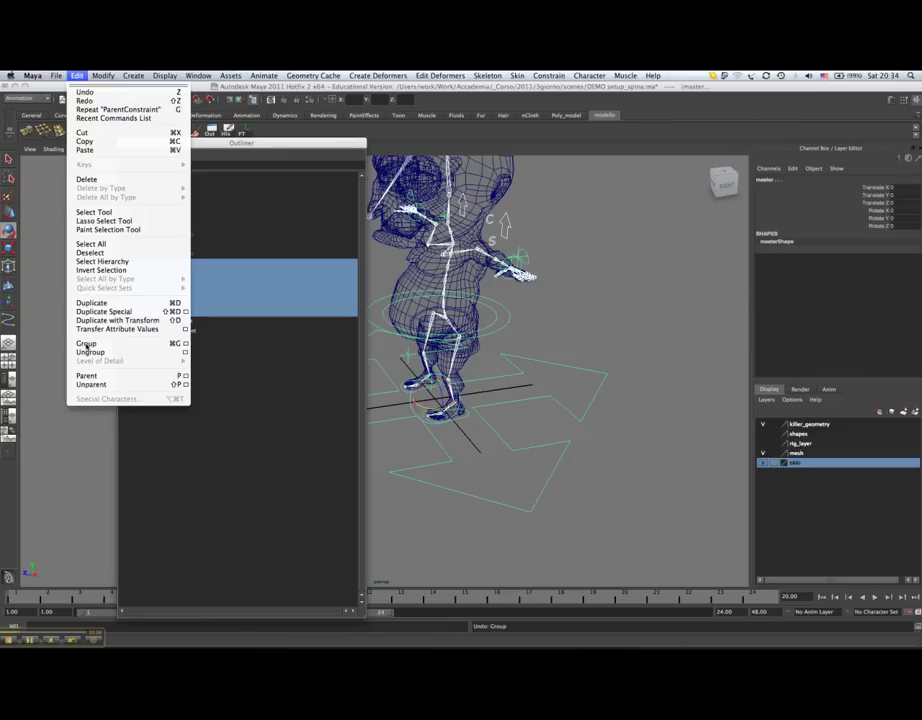
pyautogui.click(87, 344)
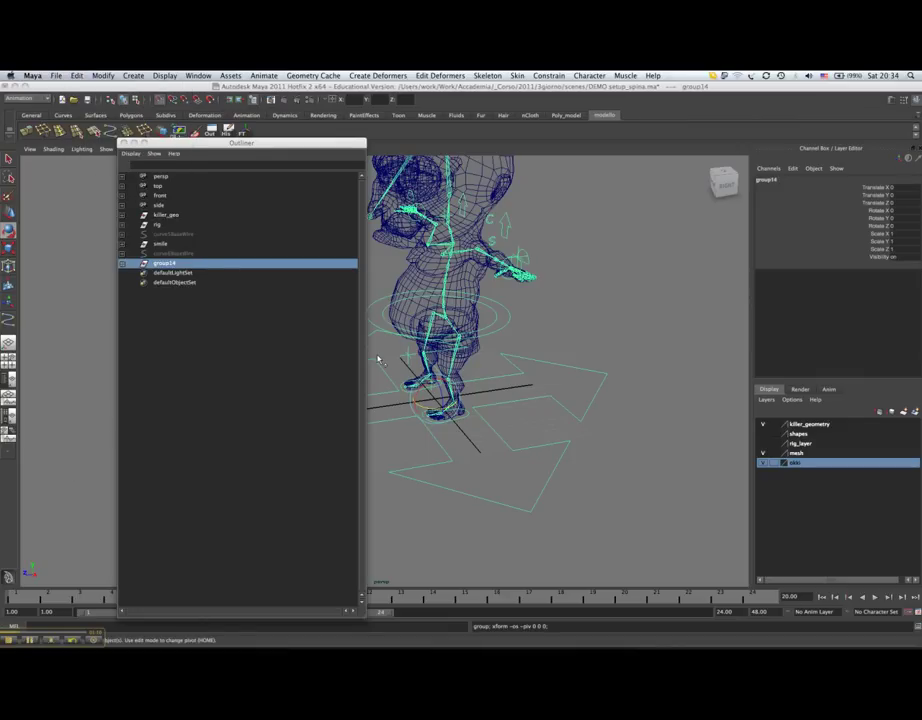
pyautogui.doubleClick(163, 263)
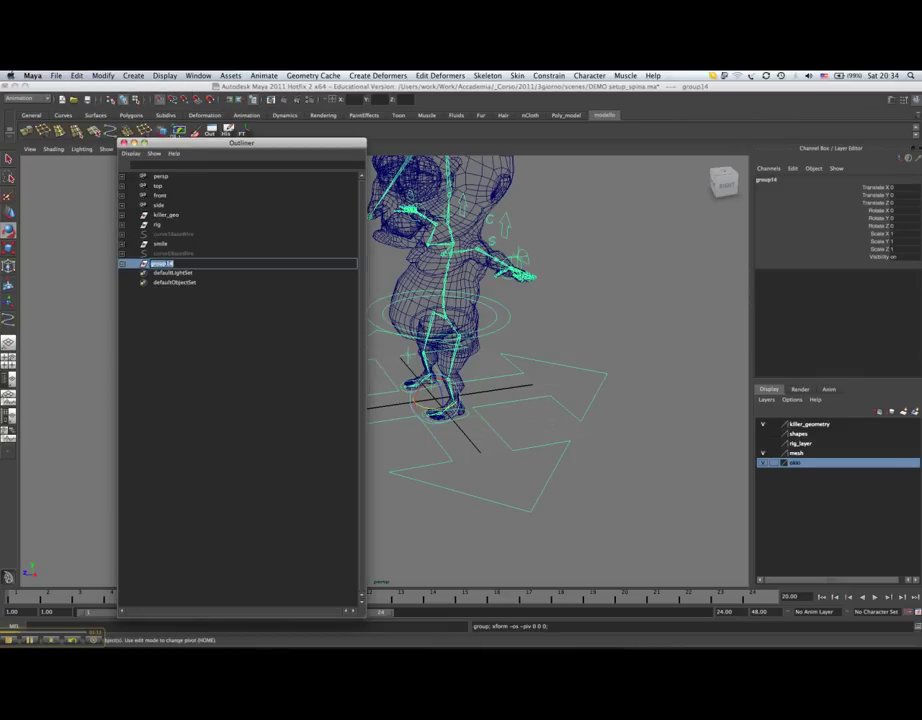
pyautogui.write('rig')
pyautogui.press('Return')
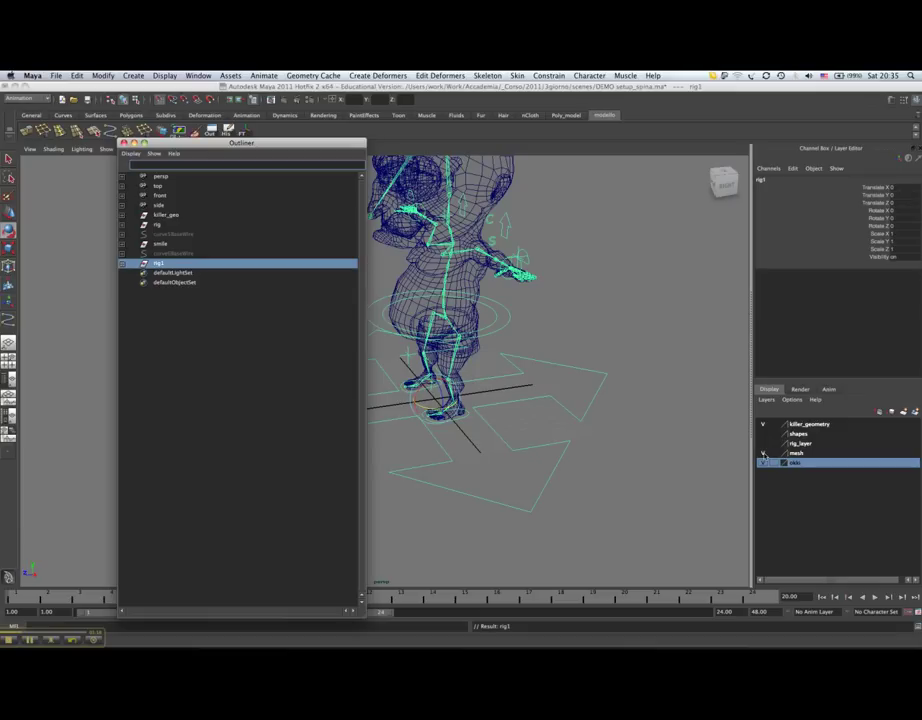
# Step: Create a display layer named rigLayer and add the selected rig1 group to it
pyautogui.click(904, 412)
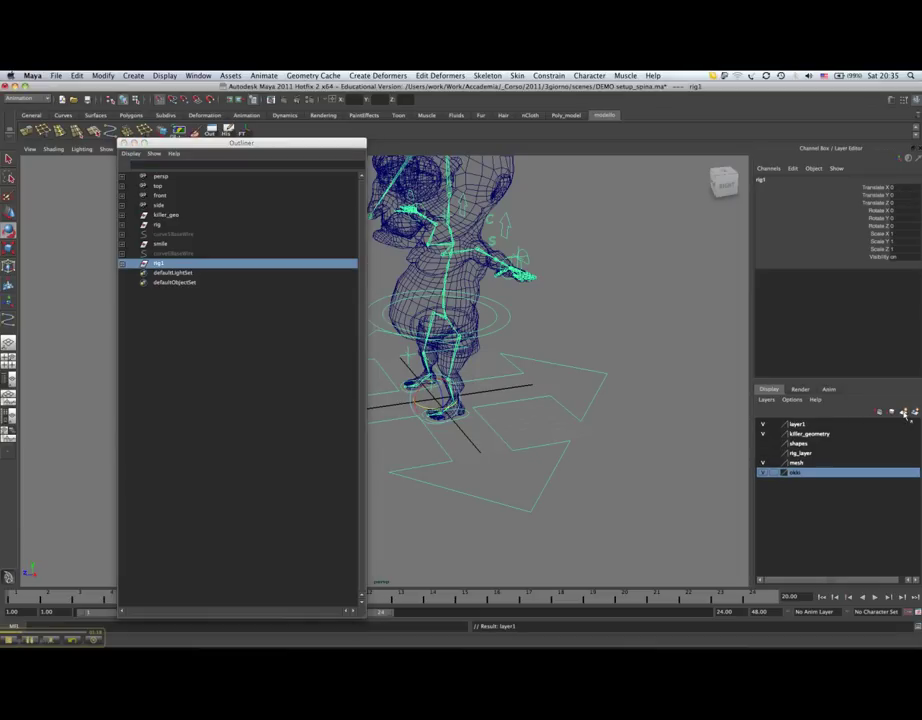
pyautogui.doubleClick(797, 424)
pyautogui.write('rig')
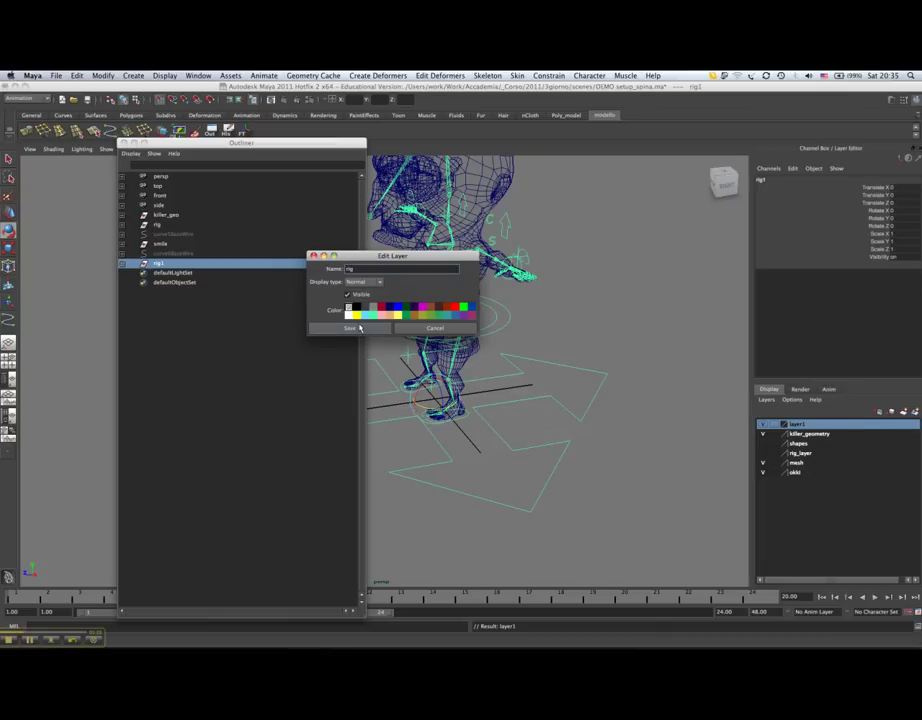
pyautogui.click(349, 328)
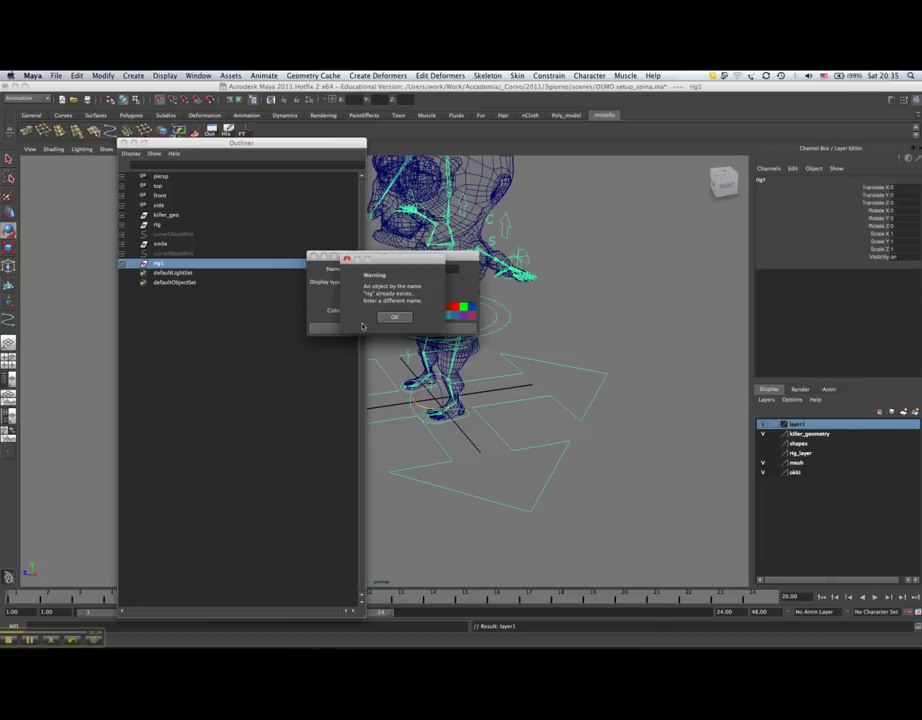
pyautogui.click(396, 318)
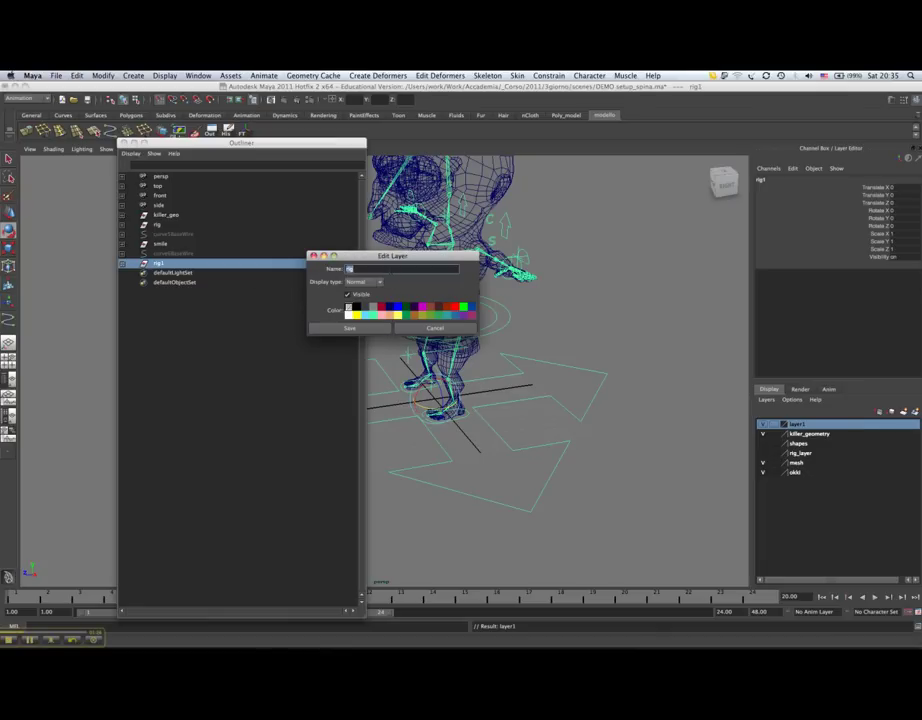
pyautogui.click(355, 269)
pyautogui.press('Return')
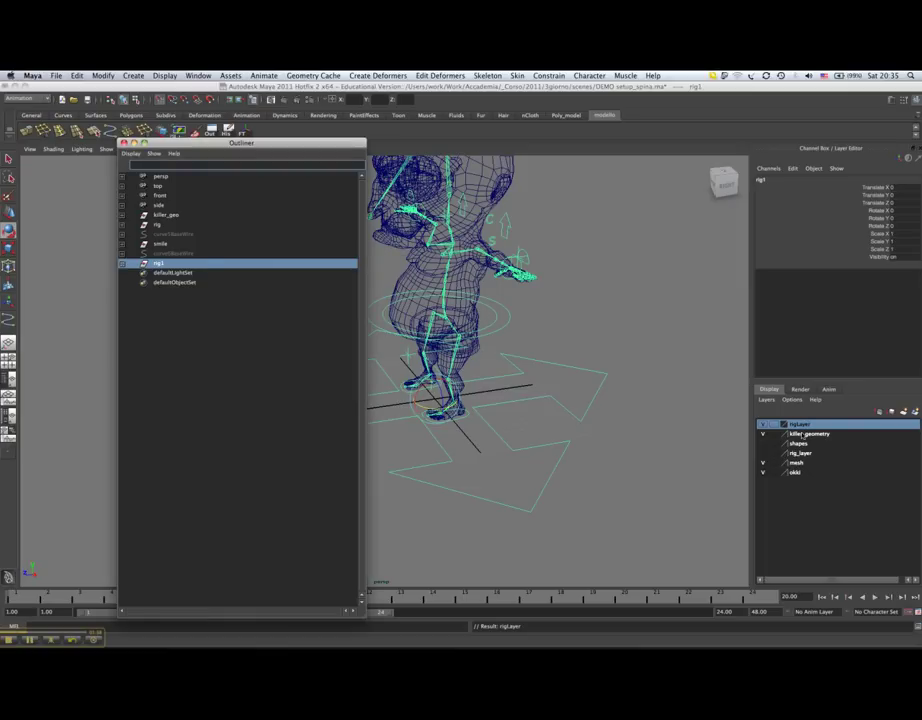
pyautogui.rightClick(802, 435)
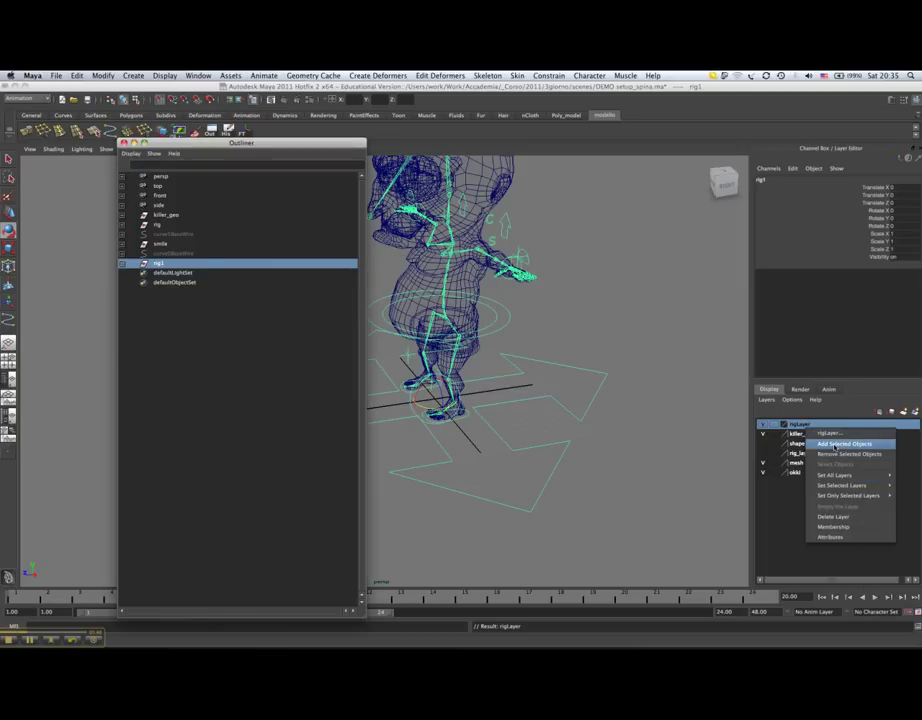
pyautogui.click(835, 440)
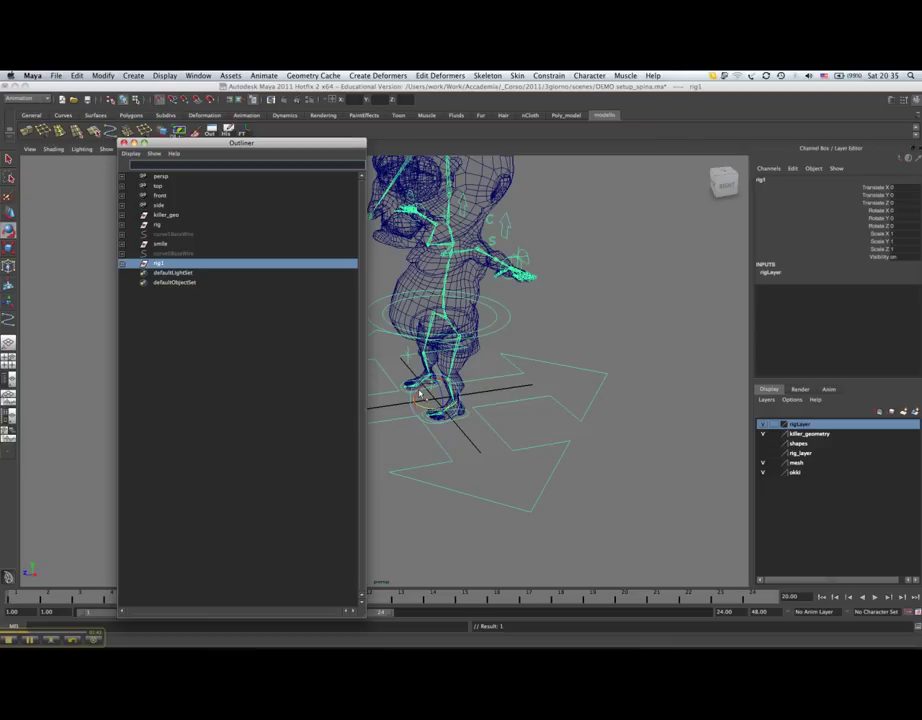
# Step: Undo an accidental master move, close the Outliner, and reselect master facing the character
pyautogui.click(548, 365)
pyautogui.write('w')
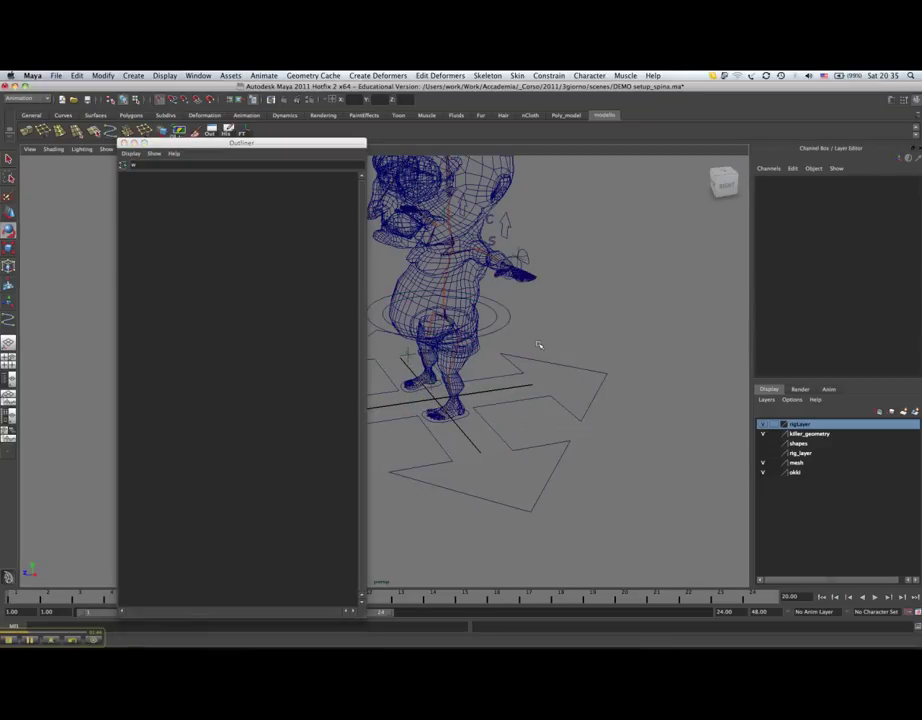
pyautogui.click(406, 418)
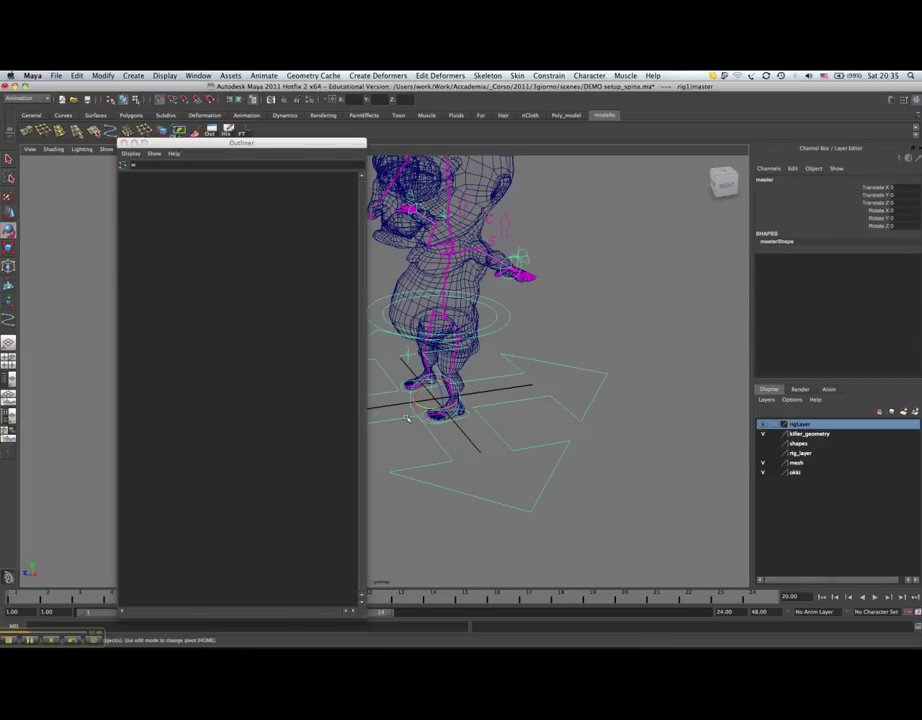
pyautogui.press('w')
pyautogui.moveTo(406, 418); pyautogui.dragTo(372, 410)
pyautogui.hotkey('ctrl', 'z')
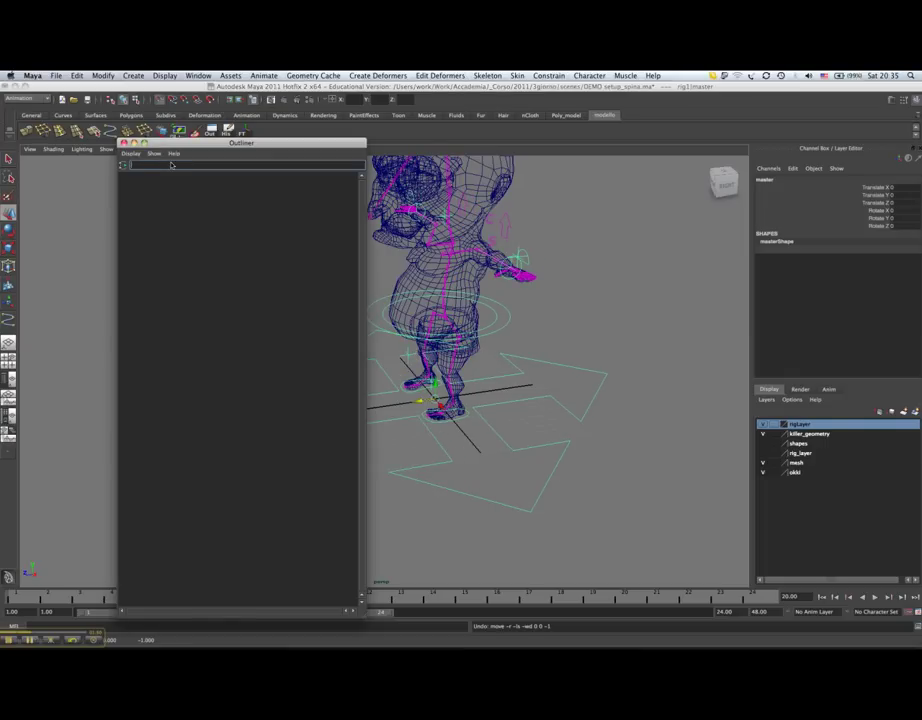
pyautogui.click(580, 316)
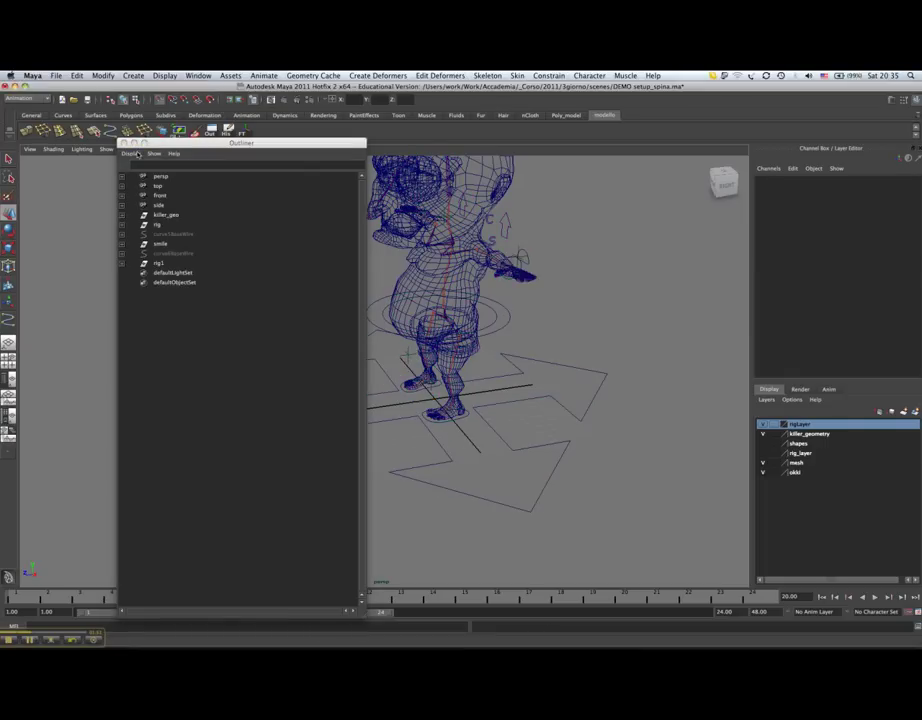
pyautogui.click(124, 143)
pyautogui.moveTo(281, 426)
pyautogui.keyDown('alt'); pyautogui.mouseDown()
pyautogui.moveTo(247, 405)
pyautogui.moveTo(284, 387)
pyautogui.moveTo(343, 432)
pyautogui.moveTo(449, 436)
pyautogui.moveTo(416, 467)
pyautogui.mouseUp(); pyautogui.keyUp('alt')
pyautogui.click(421, 457)
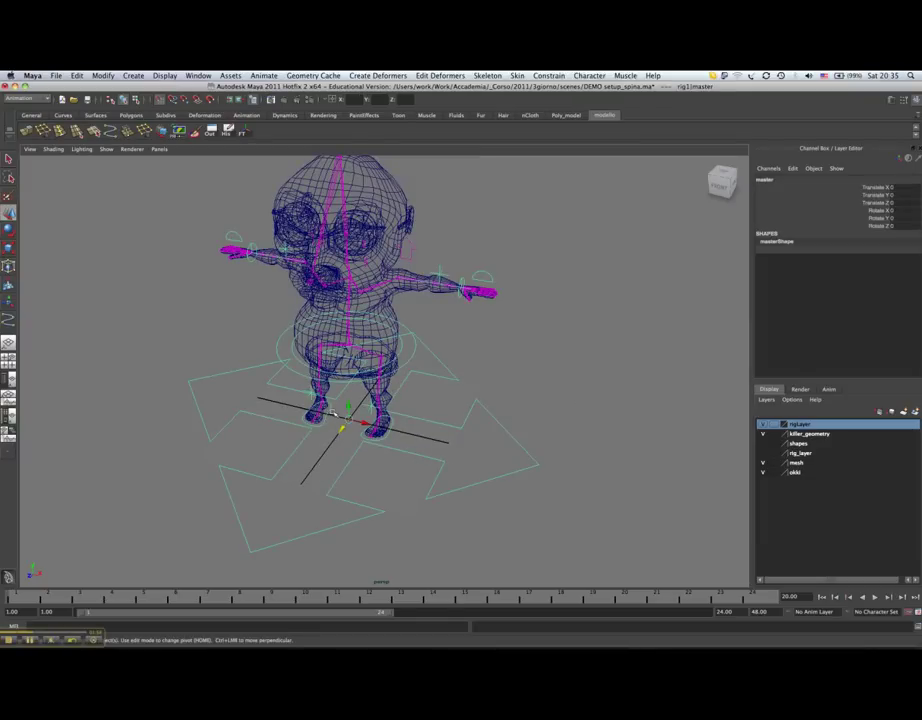
# Step: Enable Drawing Overrides on masterShape and set its override colour to green
pyautogui.hotkey('ctrl', 'a')
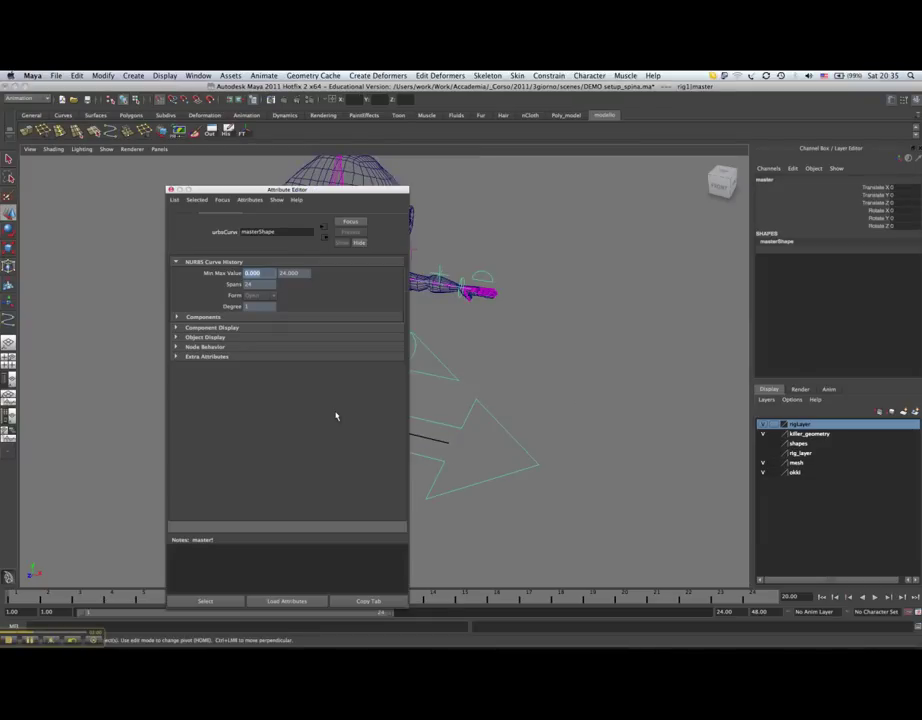
pyautogui.click(193, 348)
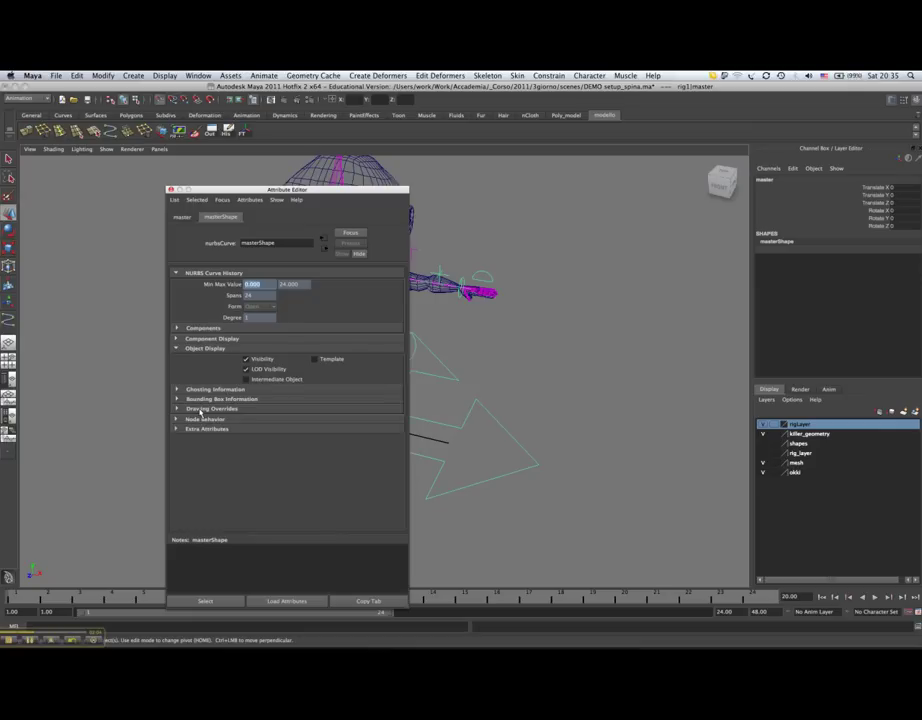
pyautogui.click(202, 408)
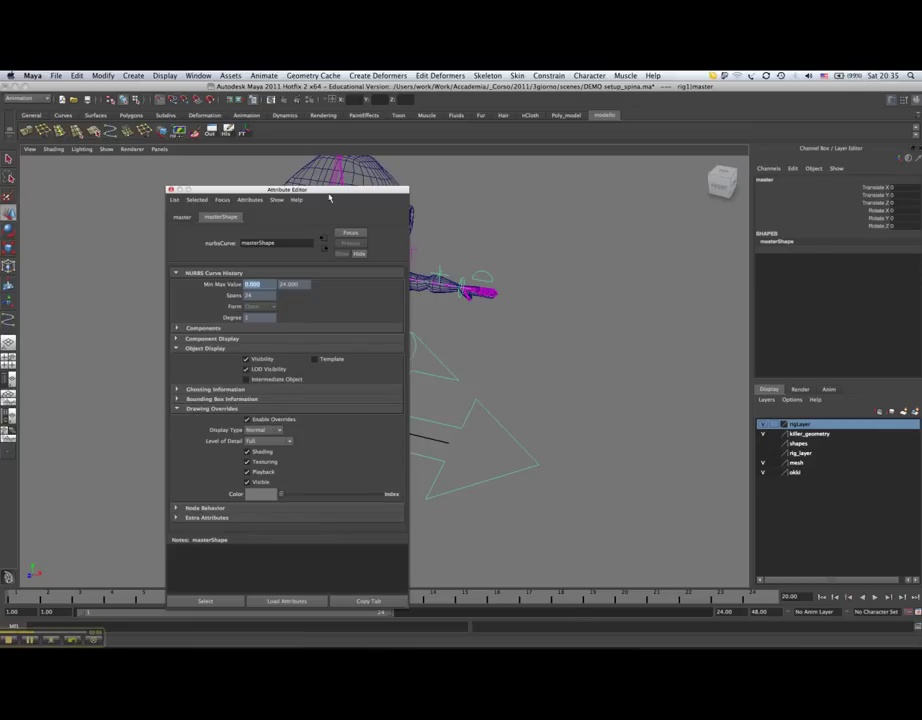
pyautogui.moveTo(329, 197); pyautogui.dragTo(726, 147)
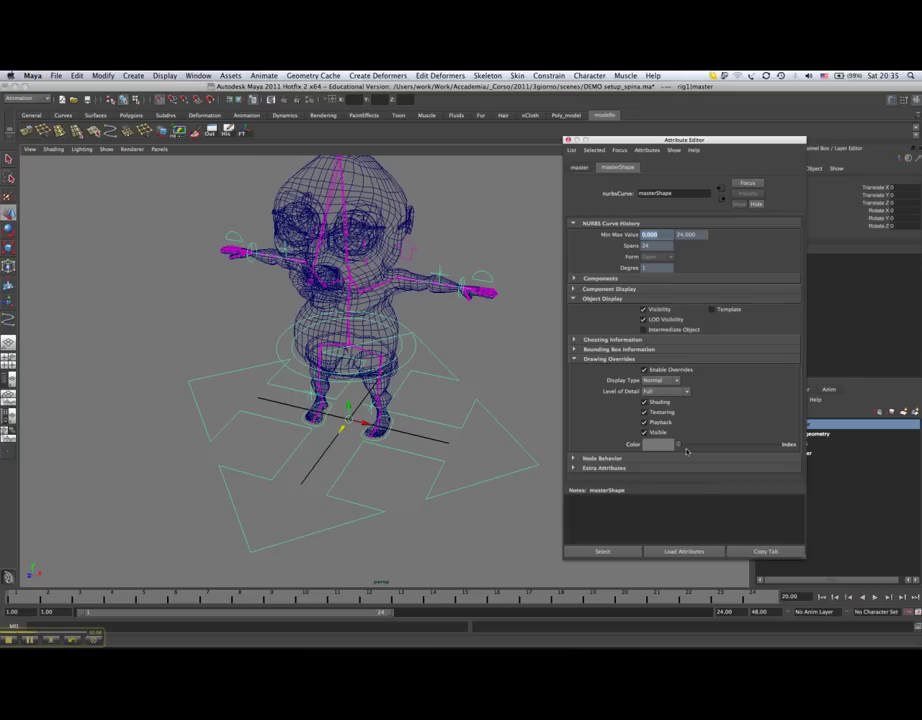
pyautogui.moveTo(685, 448); pyautogui.dragTo(735, 448)
pyautogui.click(495, 421)
pyautogui.click(495, 421)
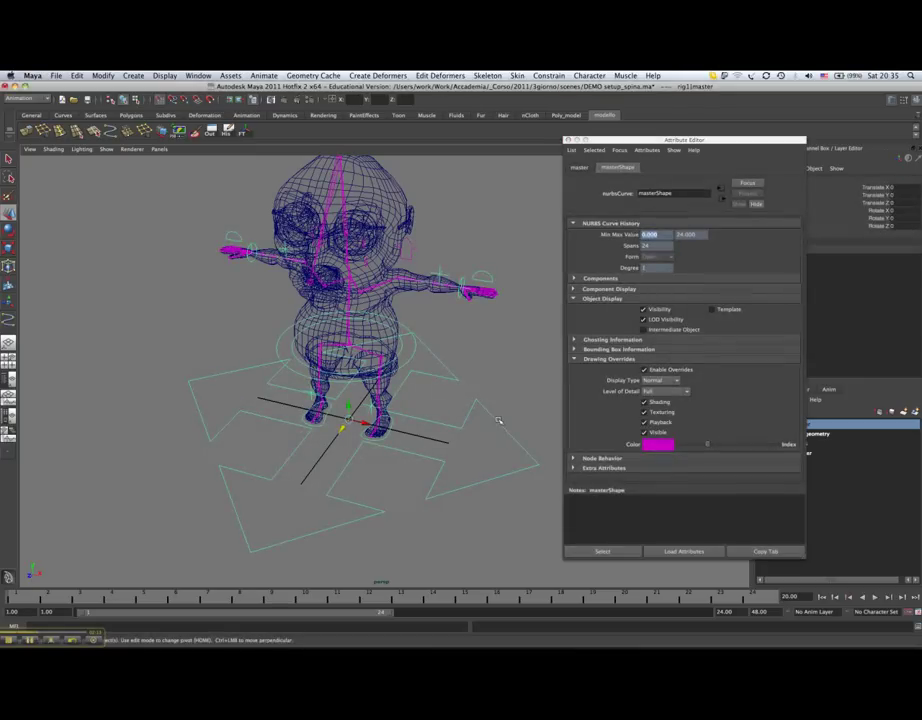
pyautogui.moveTo(708, 445); pyautogui.dragTo(723, 444)
pyautogui.click(522, 402)
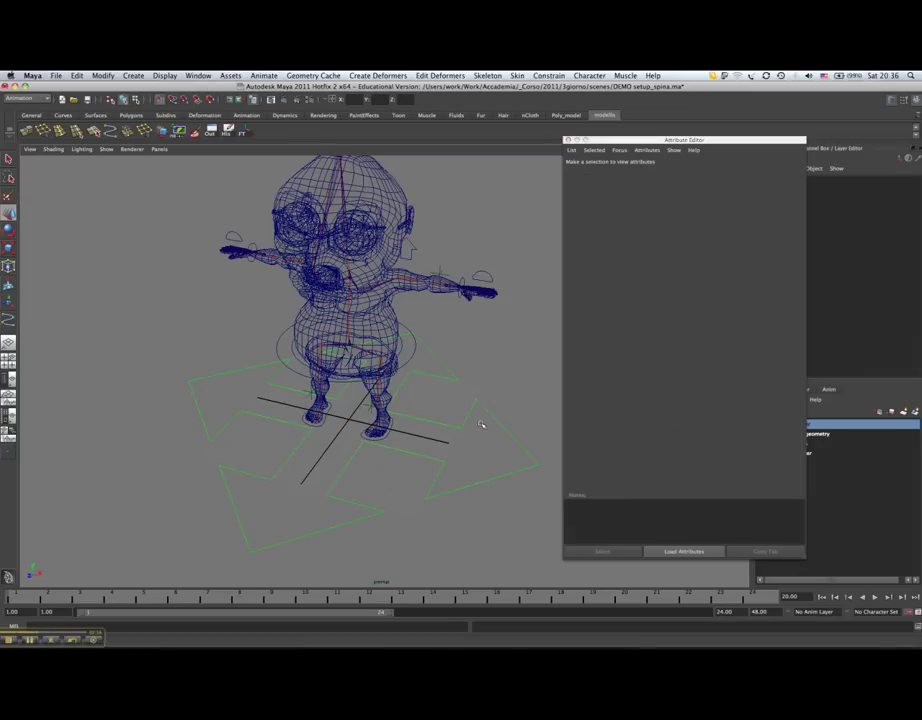
# Step: Colour the left foot control pink and enable overrides on the right leg control
pyautogui.keyDown('alt'); pyautogui.moveTo(480, 426); pyautogui.dragTo(397, 441); pyautogui.keyUp('alt')
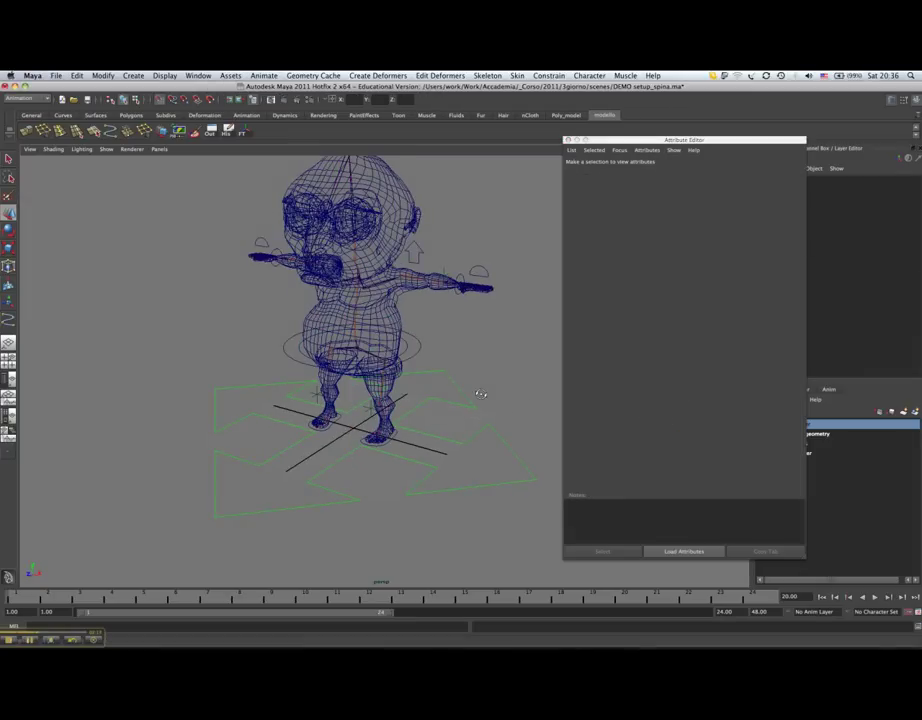
pyautogui.click(397, 441)
pyautogui.moveTo(736, 446)
pyautogui.mouseDown()
pyautogui.moveTo(700, 444)
pyautogui.moveTo(778, 444)
pyautogui.mouseUp()
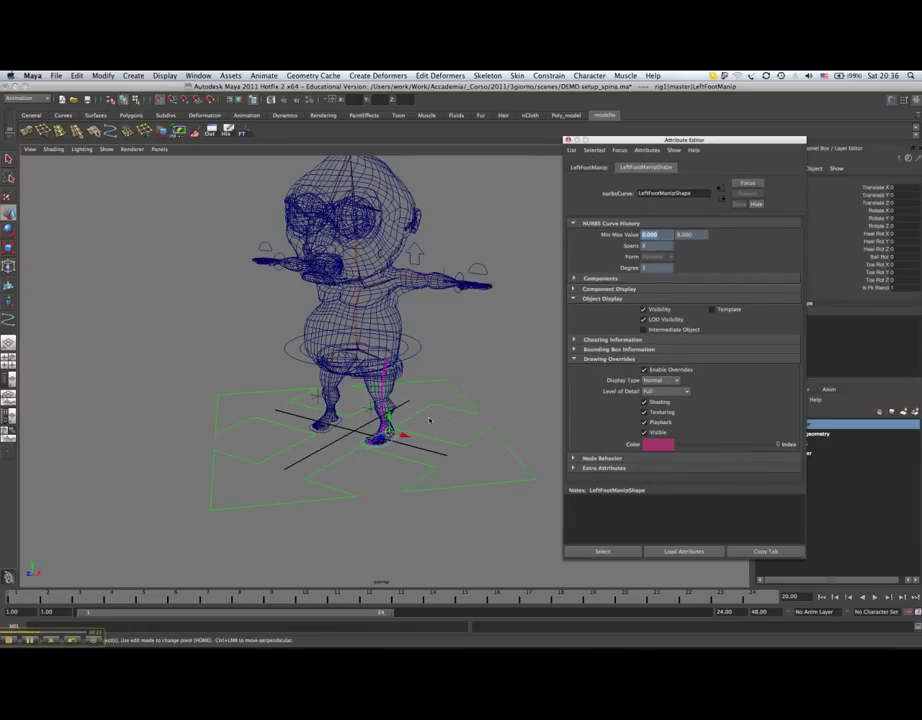
pyautogui.click(340, 400)
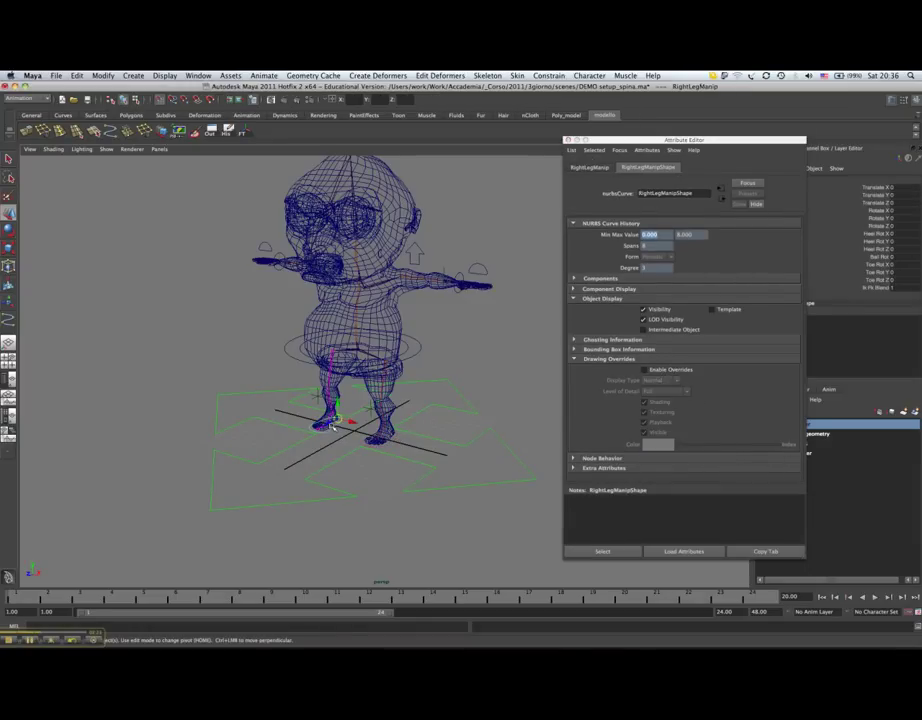
pyautogui.click(644, 369)
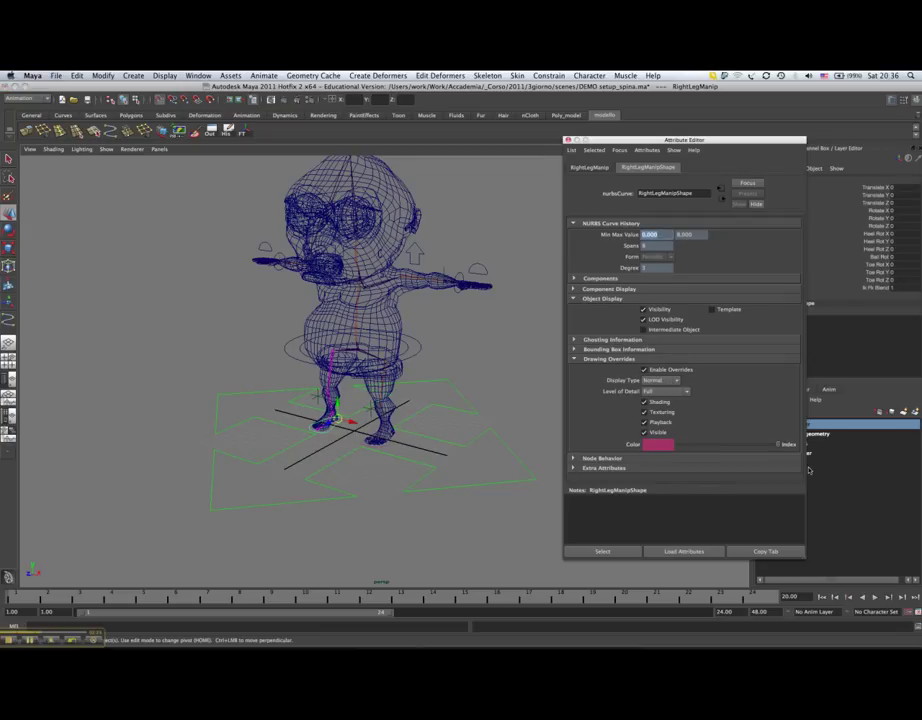
# Step: Colour the hips control blue and the hips override control magenta
pyautogui.keyDown('alt'); pyautogui.moveTo(300, 300); pyautogui.dragTo(260, 320); pyautogui.keyUp('alt')
pyautogui.click(421, 338)
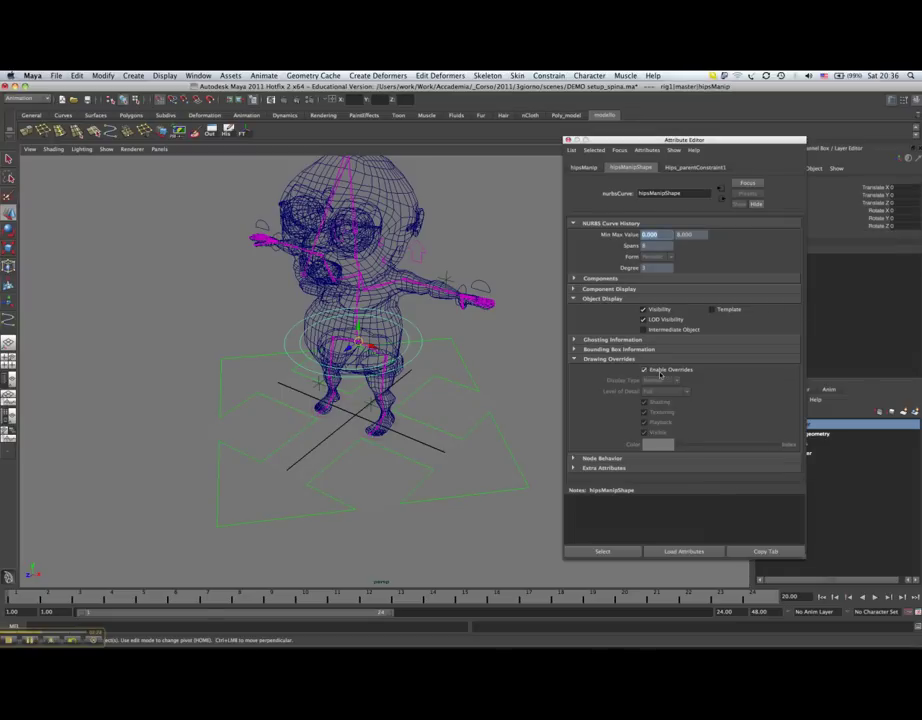
pyautogui.moveTo(680, 443); pyautogui.dragTo(696, 442)
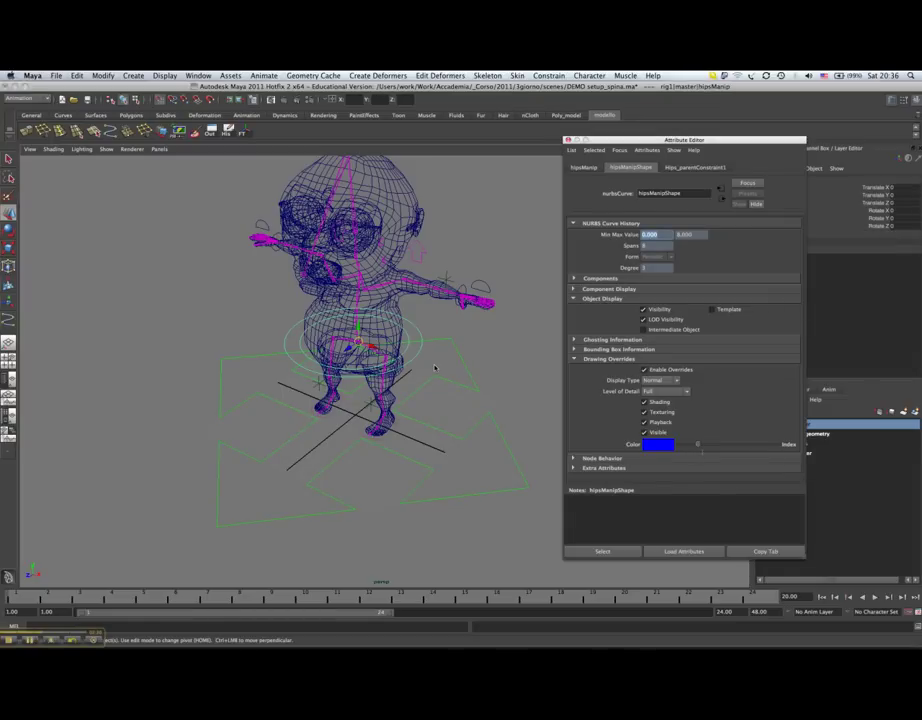
pyautogui.click(418, 328)
pyautogui.click(388, 345)
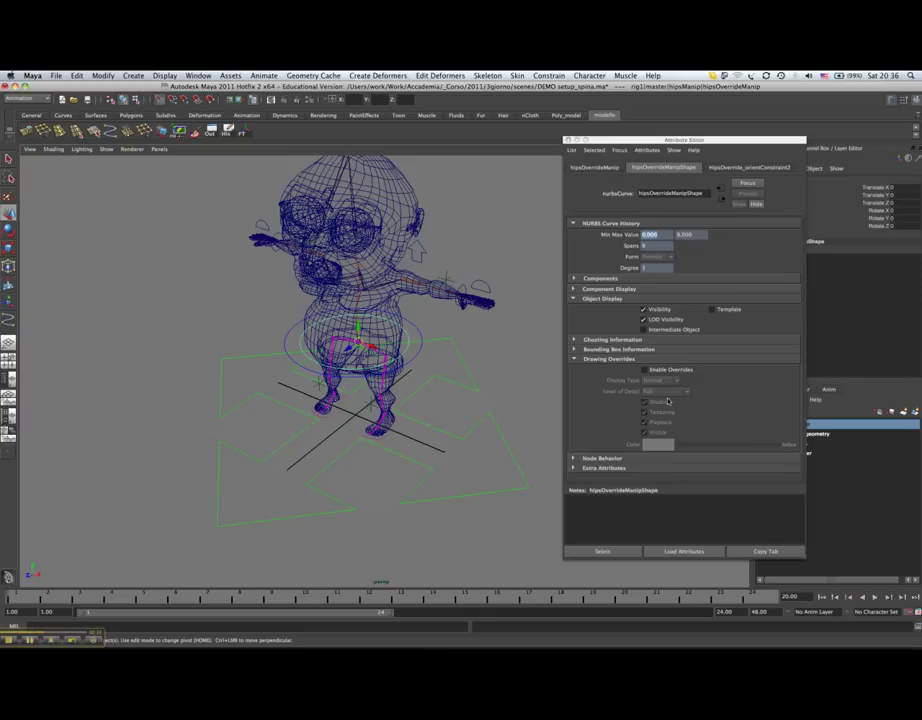
pyautogui.moveTo(678, 444)
pyautogui.mouseDown()
pyautogui.moveTo(714, 453)
pyautogui.moveTo(708, 444)
pyautogui.mouseUp()
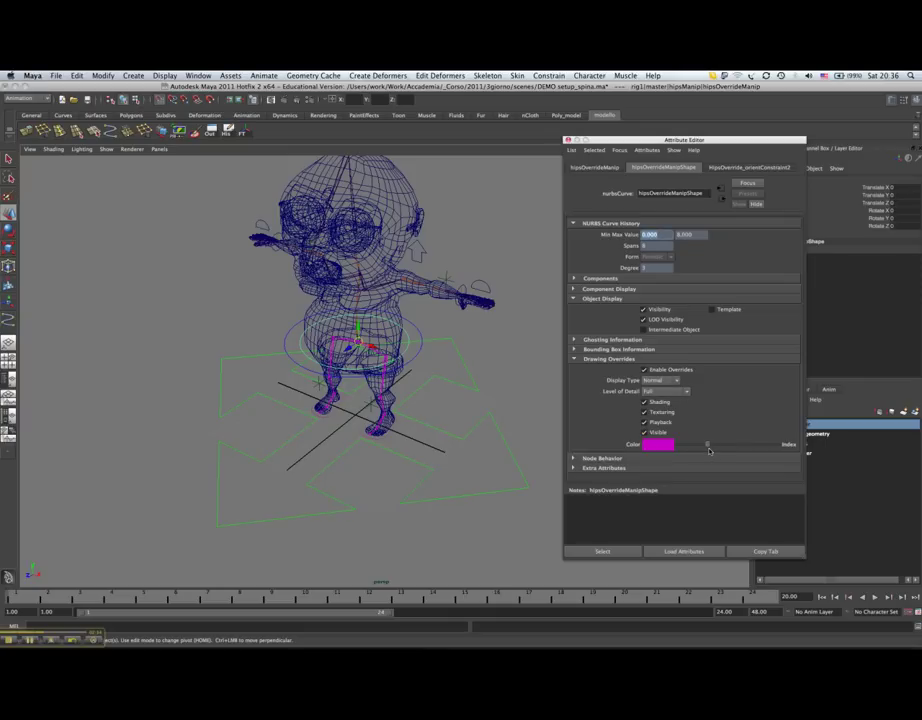
pyautogui.click(510, 366)
# Step: Enable overrides on both shoulder controls and colour them yellow
pyautogui.keyDown('alt'); pyautogui.moveTo(510, 366); pyautogui.dragTo(486, 372); pyautogui.keyUp('alt')
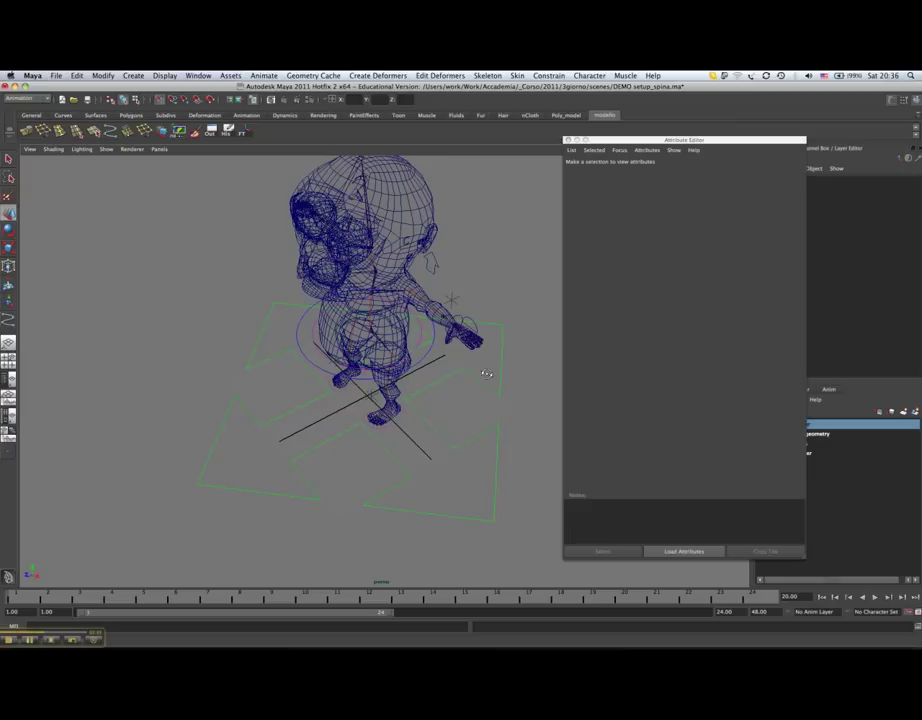
pyautogui.click(434, 269)
pyautogui.moveTo(434, 269)
pyautogui.keyDown('alt'); pyautogui.mouseDown()
pyautogui.moveTo(470, 286)
pyautogui.moveTo(492, 284)
pyautogui.mouseUp(); pyautogui.keyUp('alt')
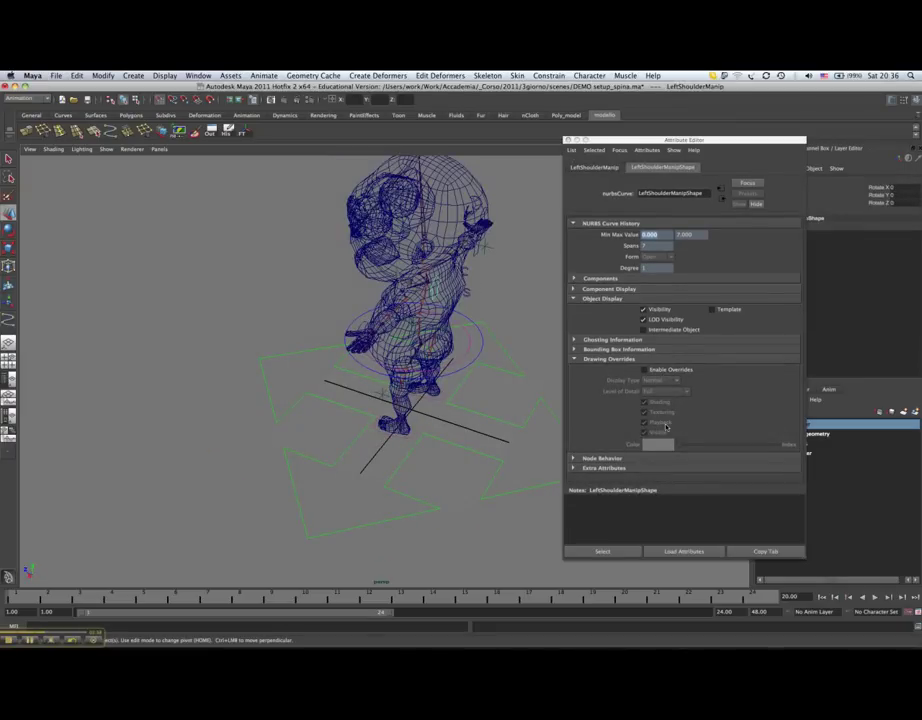
pyautogui.click(644, 369)
pyautogui.moveTo(679, 447); pyautogui.dragTo(733, 445)
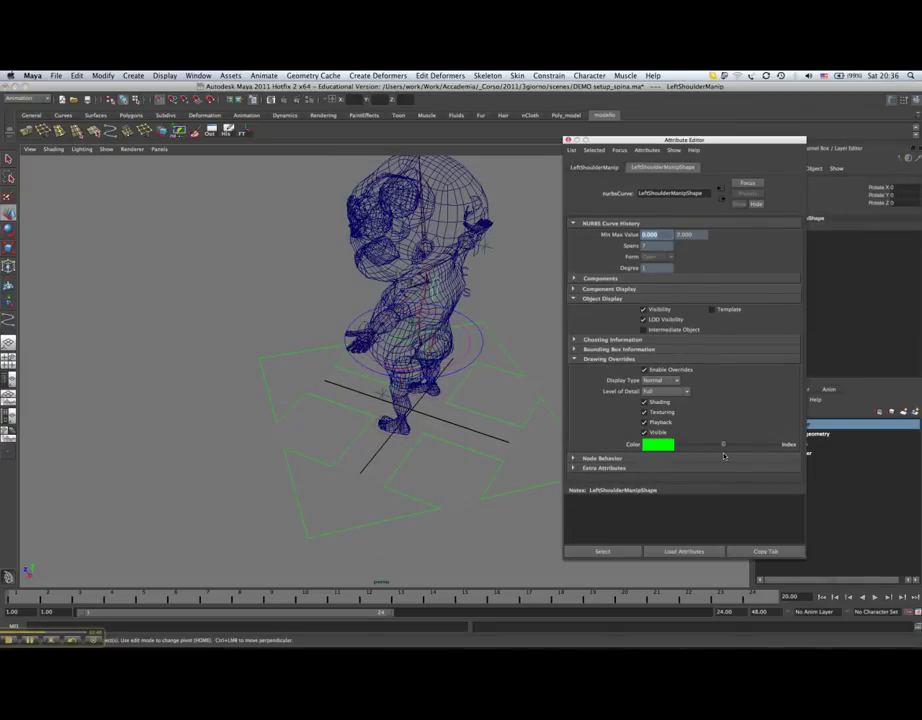
pyautogui.keyDown('alt'); pyautogui.moveTo(497, 284); pyautogui.dragTo(490, 248); pyautogui.keyUp('alt')
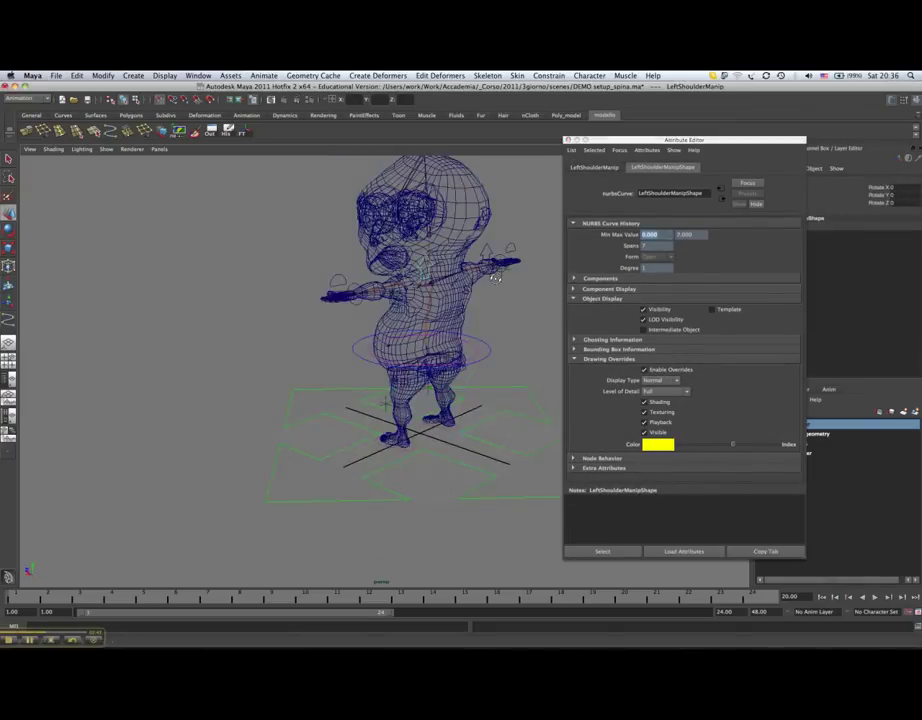
pyautogui.click(495, 262)
pyautogui.click(644, 369)
pyautogui.moveTo(645, 445); pyautogui.dragTo(733, 455)
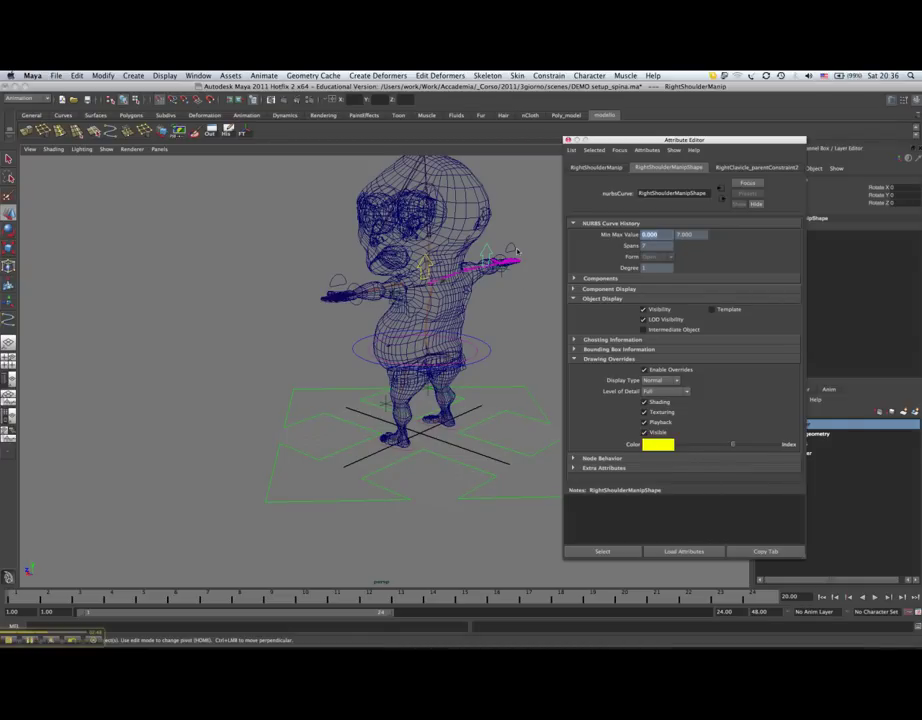
pyautogui.click(486, 309)
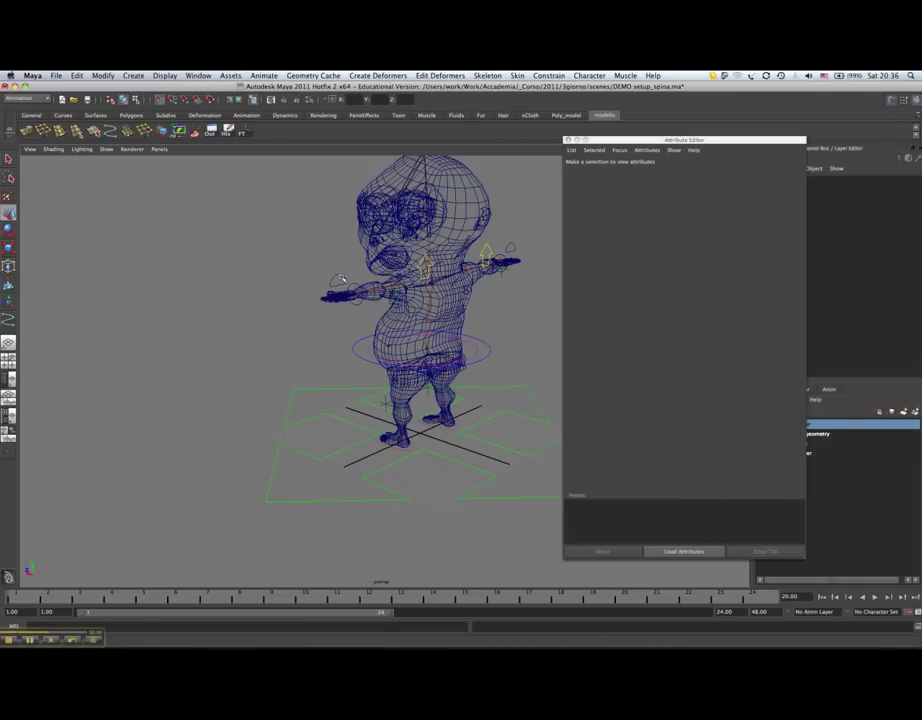
# Step: Set override colours on the finger controls, making the right fingers green
pyautogui.click(336, 296)
pyautogui.click(645, 369)
pyautogui.moveTo(700, 444)
pyautogui.mouseDown()
pyautogui.moveTo(740, 454)
pyautogui.moveTo(752, 444)
pyautogui.mouseUp()
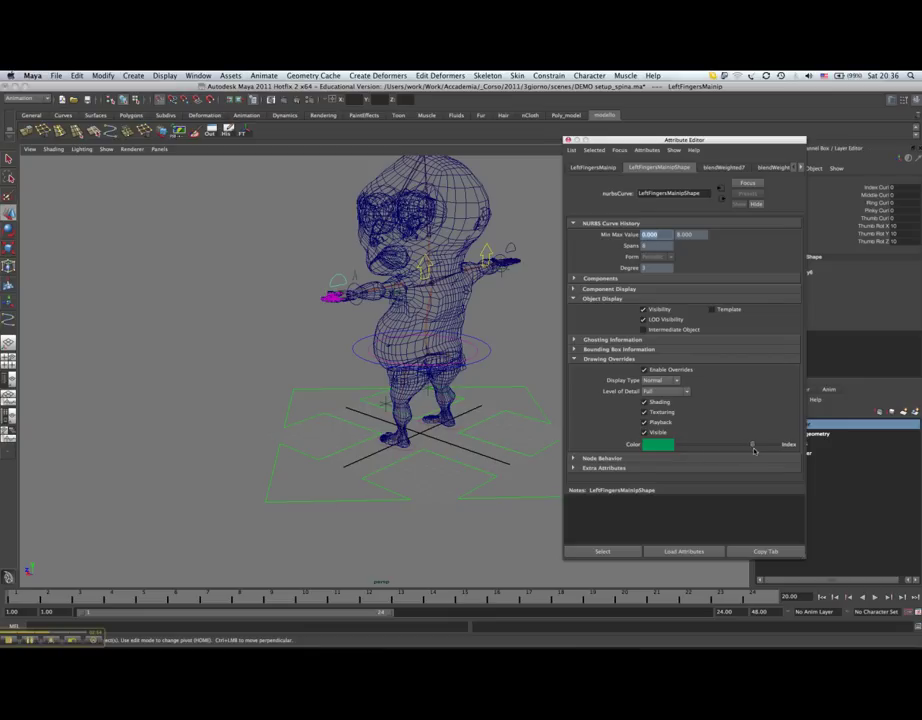
pyautogui.click(509, 250)
pyautogui.moveTo(678, 444); pyautogui.dragTo(741, 456)
# Step: Set override colours on the left and right hand controls, the right one green
pyautogui.keyDown('alt'); pyautogui.moveTo(548, 323); pyautogui.dragTo(473, 283); pyautogui.keyUp('alt')
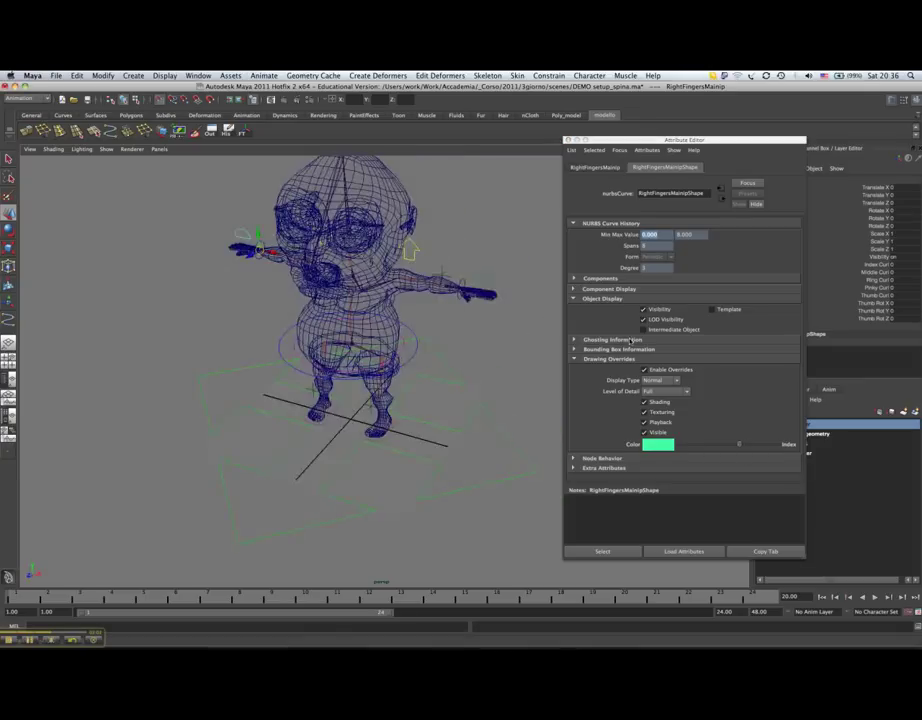
pyautogui.click(473, 287)
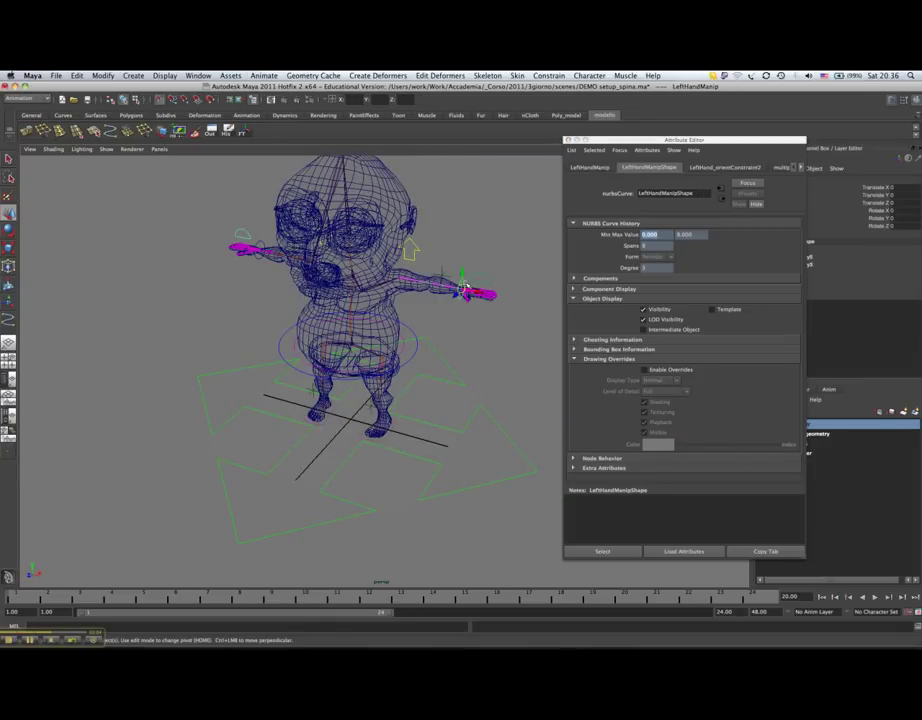
pyautogui.scroll(3, 471, 297)
pyautogui.scroll(2, 472, 296)
pyautogui.keyDown('alt'); pyautogui.moveTo(472, 296); pyautogui.dragTo(440, 388); pyautogui.keyUp('alt')
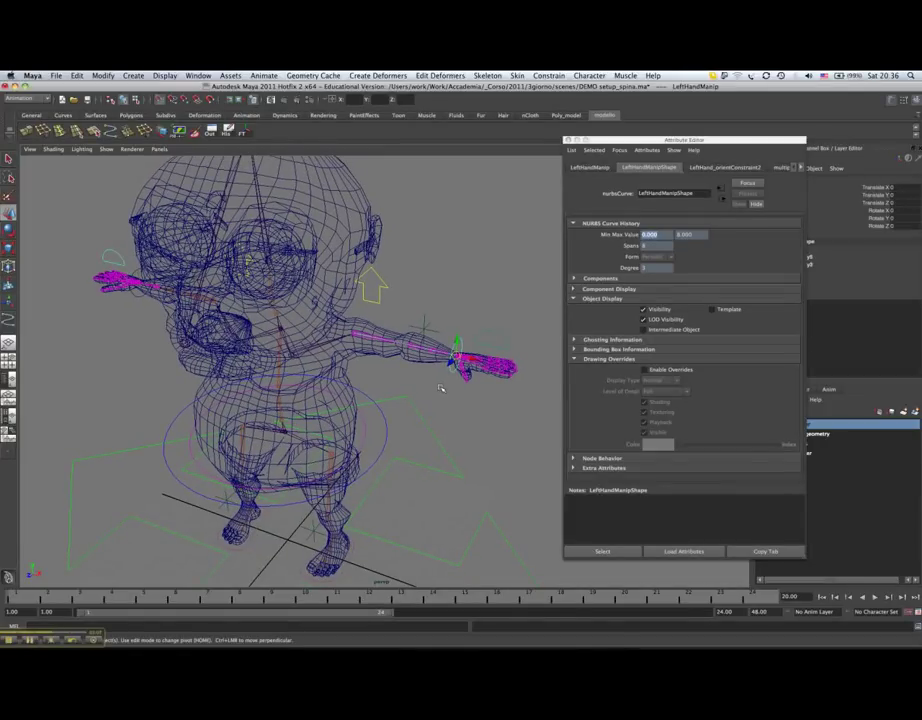
pyautogui.click(687, 374)
pyautogui.moveTo(690, 444)
pyautogui.mouseDown()
pyautogui.moveTo(712, 454)
pyautogui.moveTo(740, 446)
pyautogui.mouseUp()
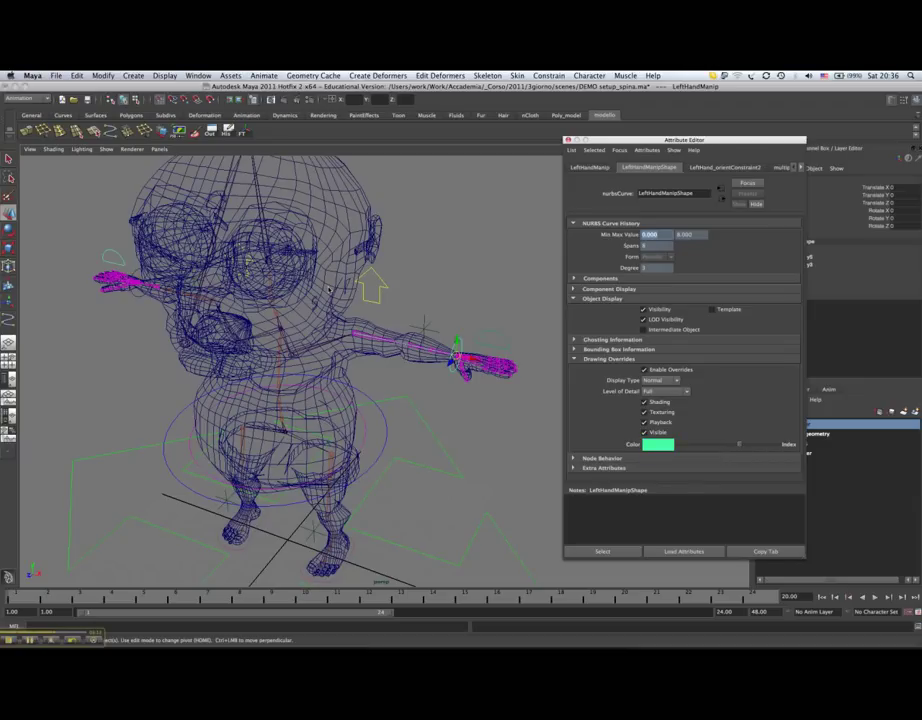
pyautogui.click(138, 292)
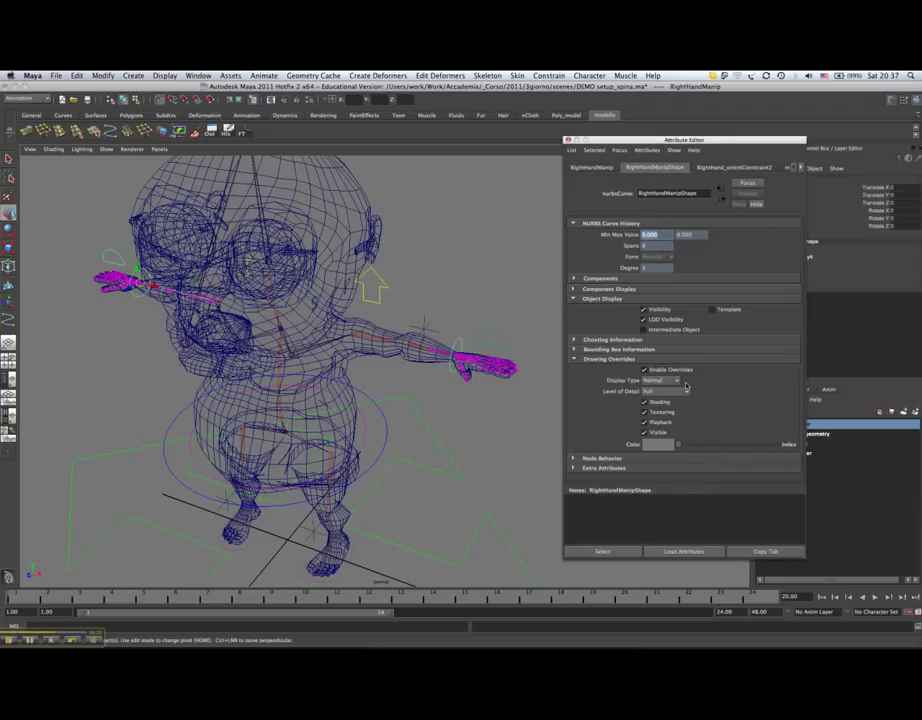
pyautogui.click(737, 445)
pyautogui.click(739, 445)
# Step: Give the ColloManip neck and SpienManip spine controls red override colours
pyautogui.moveTo(350, 400)
pyautogui.keyDown('alt'); pyautogui.mouseDown()
pyautogui.moveTo(351, 315)
pyautogui.moveTo(263, 284)
pyautogui.moveTo(368, 284)
pyautogui.mouseUp(); pyautogui.keyUp('alt')
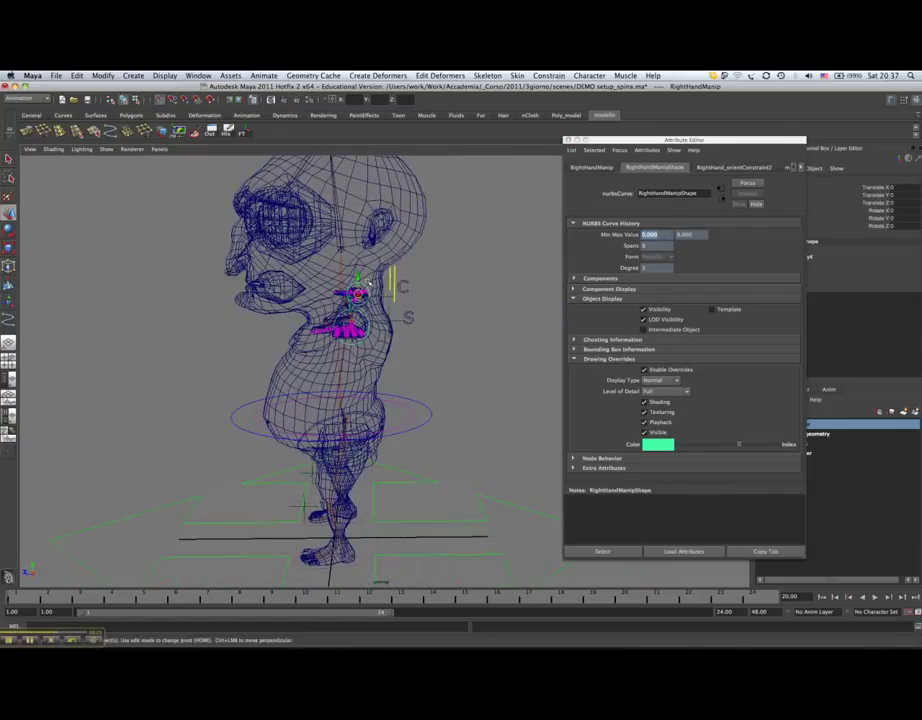
pyautogui.click(405, 288)
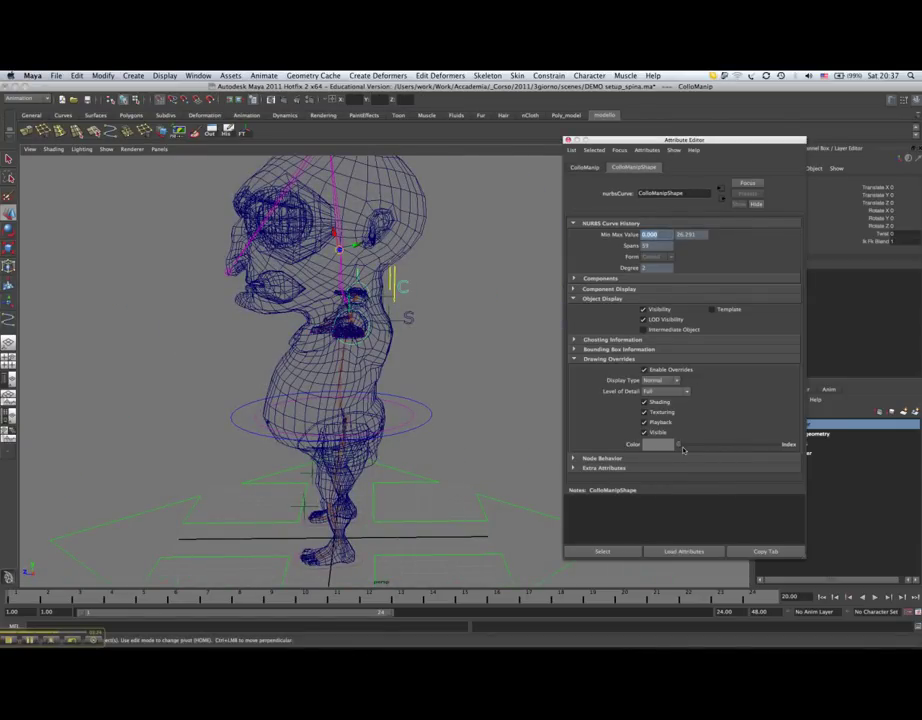
pyautogui.moveTo(682, 445); pyautogui.dragTo(717, 451)
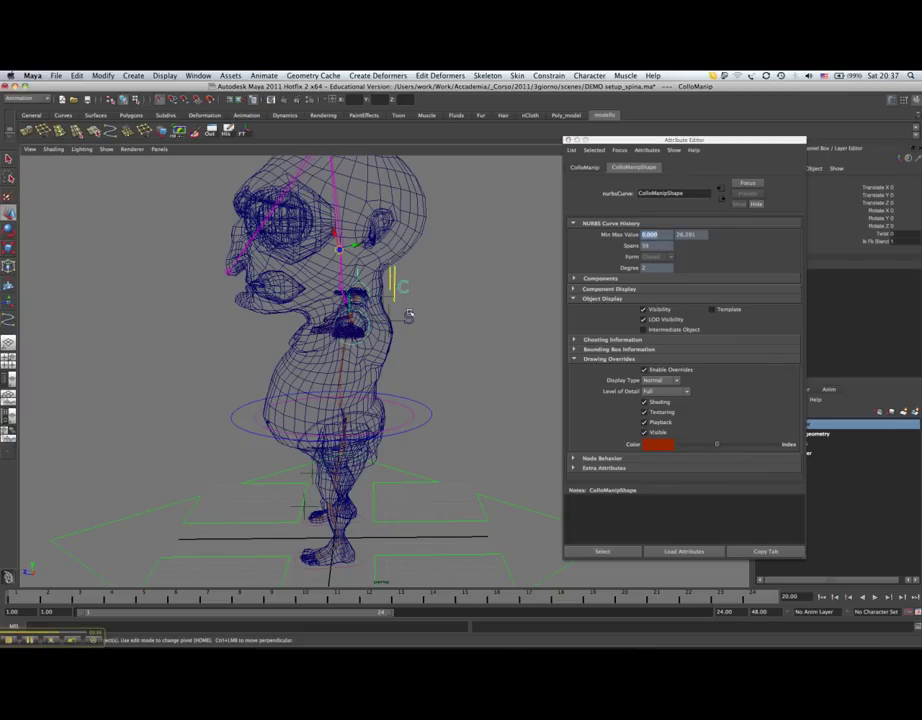
pyautogui.click(409, 318)
pyautogui.moveTo(680, 445); pyautogui.dragTo(722, 447)
pyautogui.click(488, 363)
pyautogui.moveTo(488, 363)
pyautogui.keyDown('alt'); pyautogui.mouseDown()
pyautogui.moveTo(428, 345)
pyautogui.moveTo(502, 333)
pyautogui.moveTo(430, 332)
pyautogui.moveTo(480, 333)
pyautogui.moveTo(538, 293)
pyautogui.mouseUp(); pyautogui.keyUp('alt')
pyautogui.click(430, 332)
# Step: Colour LeftElbowManip pink and RightElbowManip light orange via drawing overrides
pyautogui.click(602, 256)
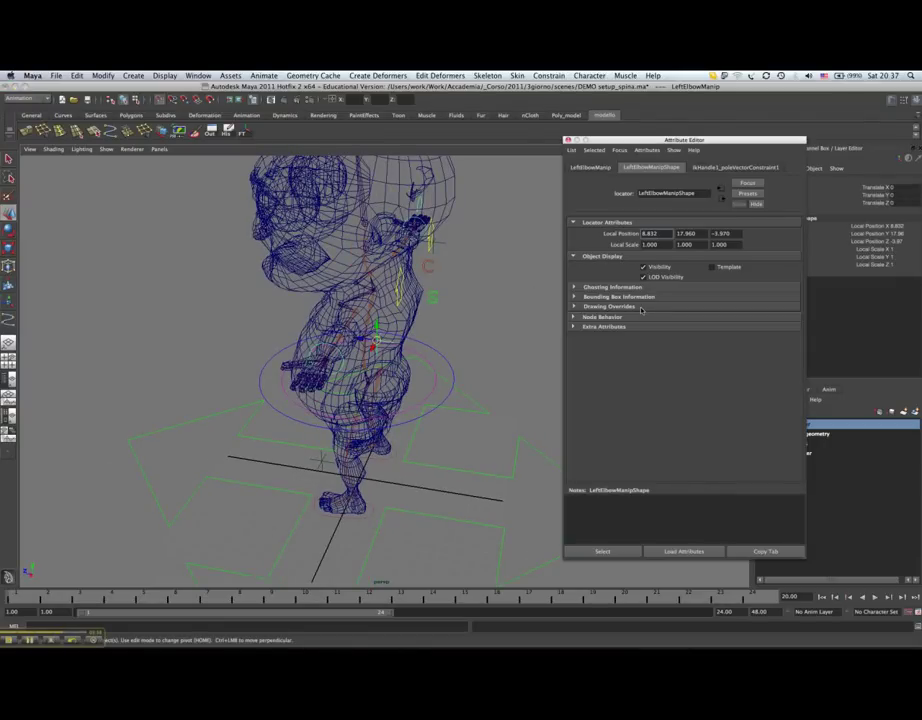
pyautogui.click(641, 307)
pyautogui.click(644, 317)
pyautogui.moveTo(679, 393); pyautogui.dragTo(743, 399)
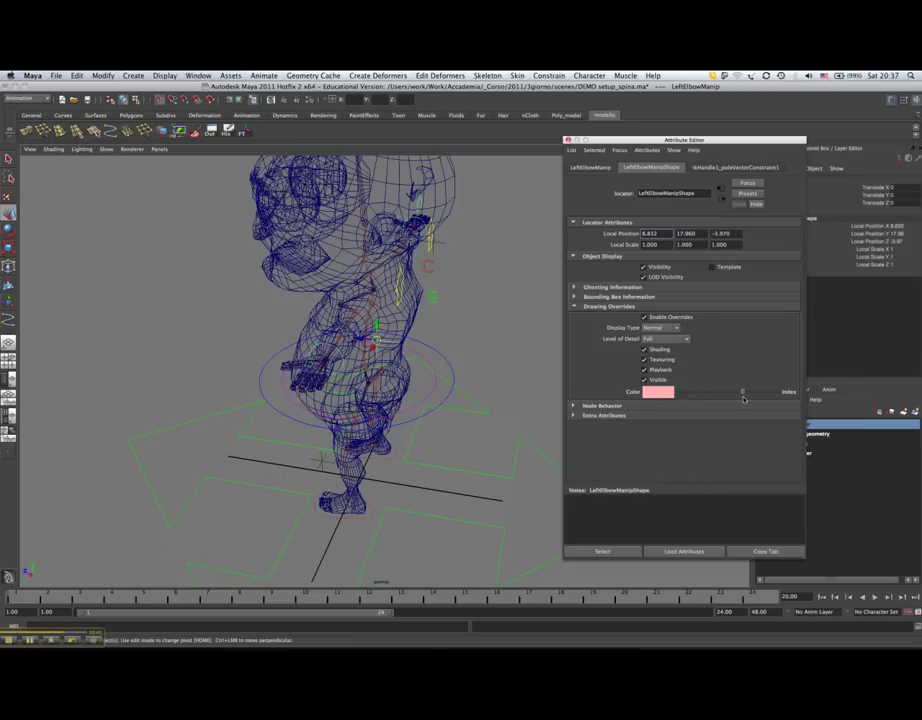
pyautogui.keyDown('alt'); pyautogui.moveTo(534, 314); pyautogui.dragTo(430, 300); pyautogui.keyUp('alt')
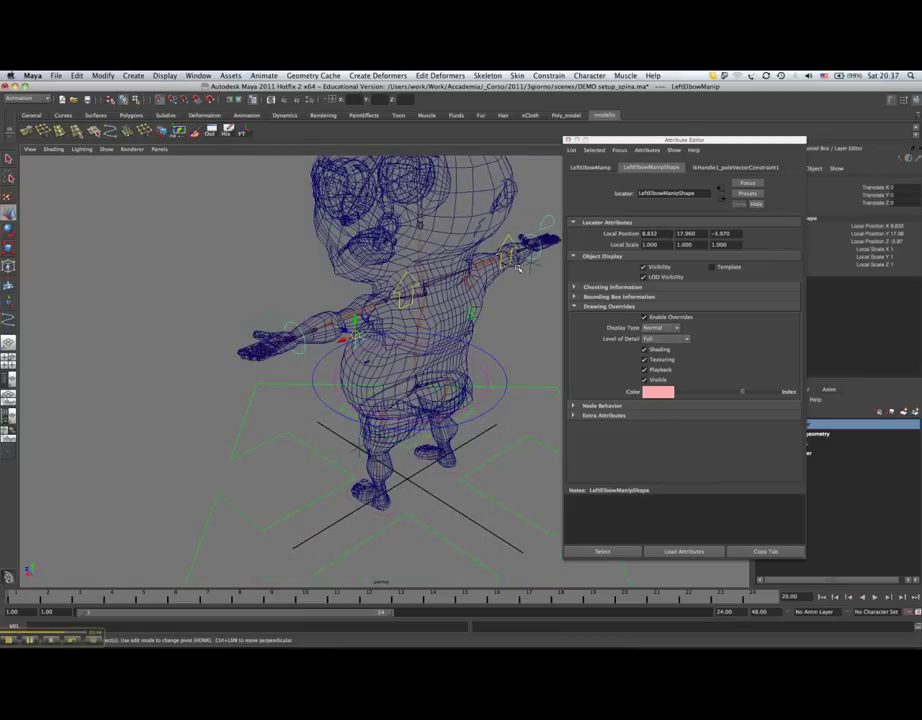
pyautogui.click(527, 244)
pyautogui.click(705, 368)
pyautogui.moveTo(690, 391); pyautogui.dragTo(745, 403)
# Step: Save the scene with Ctrl+S and view the character from above
pyautogui.moveTo(400, 330)
pyautogui.keyDown('alt'); pyautogui.mouseDown()
pyautogui.moveTo(455, 327)
pyautogui.moveTo(431, 414)
pyautogui.mouseUp(); pyautogui.keyUp('alt')
pyautogui.hotkey('ctrl', 's')
pyautogui.moveTo(469, 303)
pyautogui.keyDown('alt'); pyautogui.mouseDown()
pyautogui.moveTo(494, 292)
pyautogui.moveTo(430, 300)
pyautogui.mouseUp(); pyautogui.keyUp('alt')
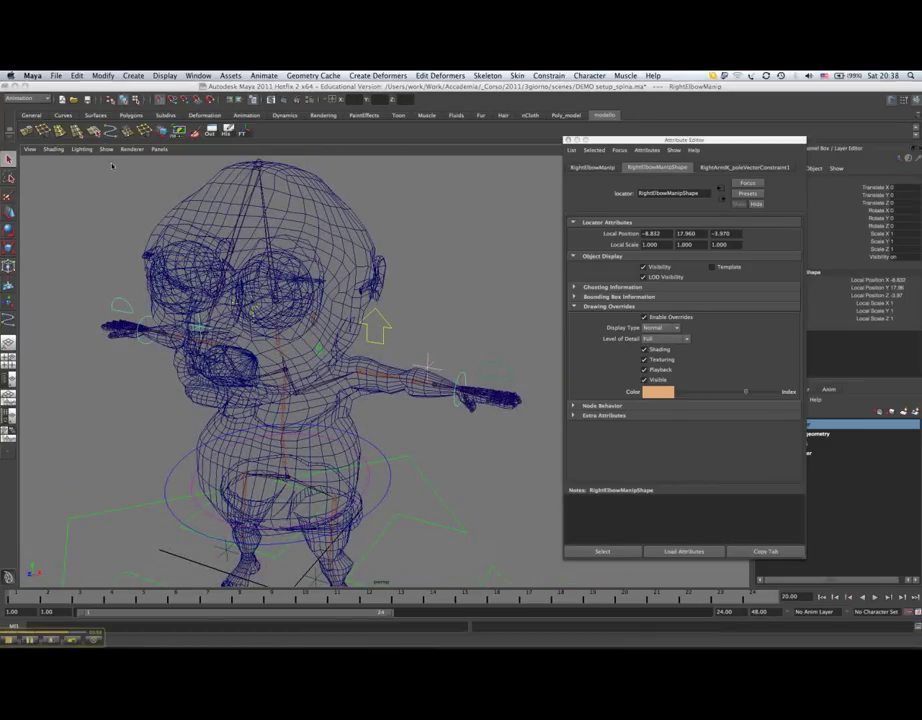
pyautogui.keyDown('alt'); pyautogui.moveTo(251, 231); pyautogui.dragTo(393, 307); pyautogui.keyUp('alt')
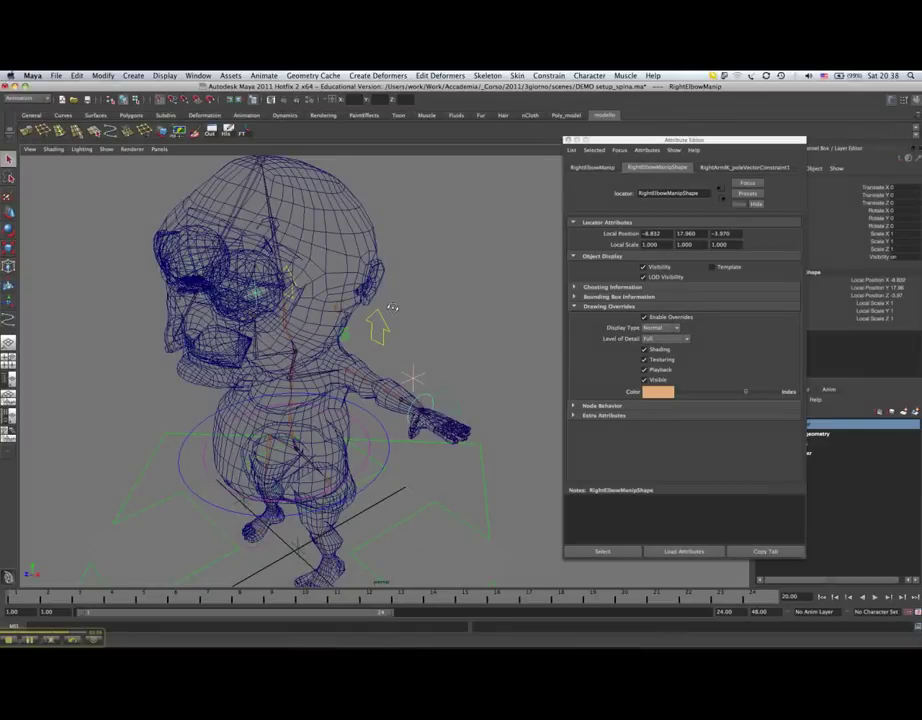
# Step: Preview the character smooth-shaded, then switch back to wireframe display
pyautogui.press('5')
pyautogui.keyDown('alt'); pyautogui.moveTo(408, 295); pyautogui.dragTo(440, 310, button='right'); pyautogui.keyUp('alt')
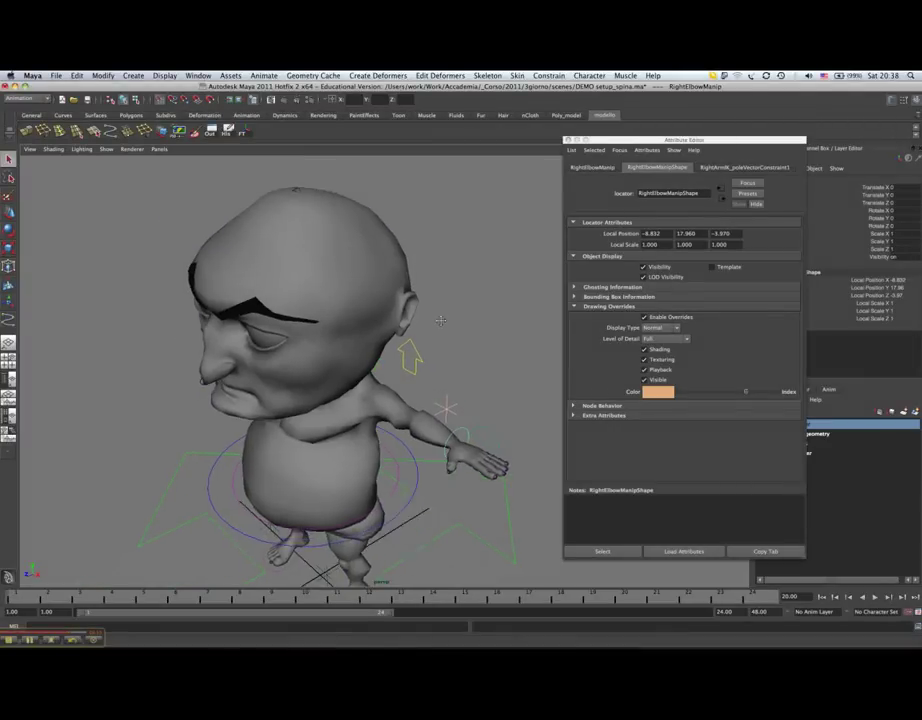
pyautogui.click(165, 76)
pyautogui.moveTo(190, 166)
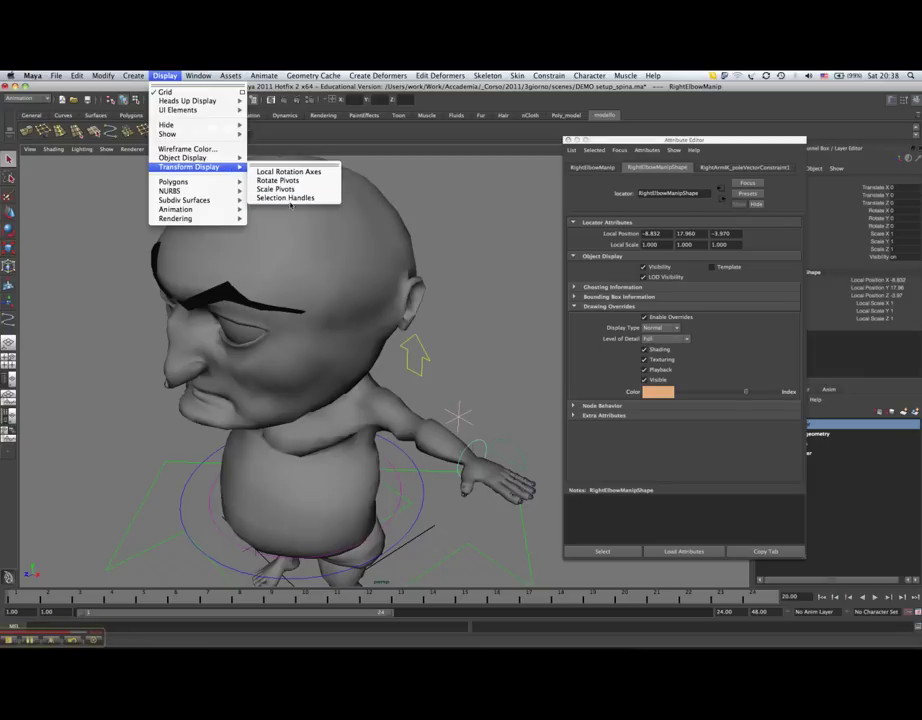
pyautogui.click(293, 198)
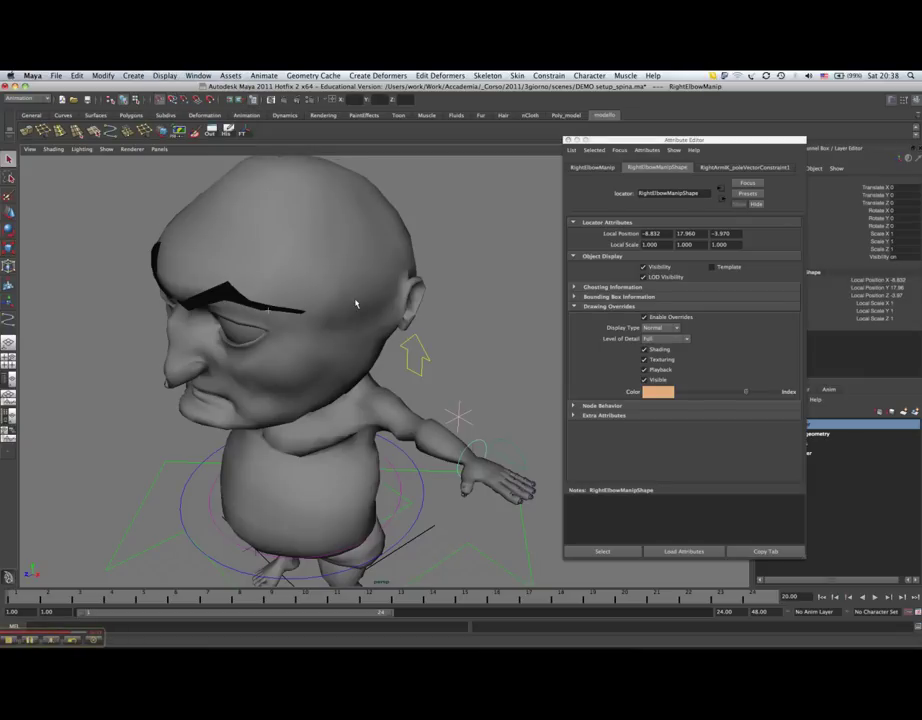
pyautogui.click(355, 303)
pyautogui.press('4')
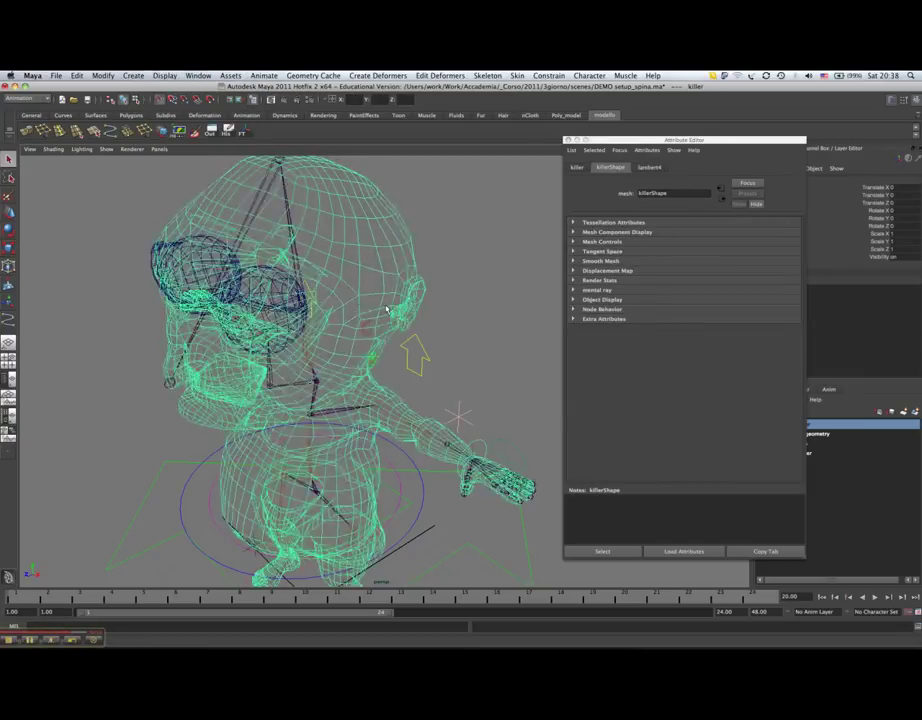
# Step: Zoom in on the neck and pick the Head joint to load its attributes
pyautogui.keyDown('alt'); pyautogui.moveTo(356, 303); pyautogui.dragTo(300, 320); pyautogui.keyUp('alt')
pyautogui.scroll(5, 387, 348)
pyautogui.moveTo(387, 348)
pyautogui.keyDown('alt'); pyautogui.mouseDown()
pyautogui.moveTo(307, 270)
pyautogui.moveTo(343, 253)
pyautogui.moveTo(300, 230)
pyautogui.mouseUp(); pyautogui.keyUp('alt')
pyautogui.click(307, 268)
pyautogui.click(175, 102)
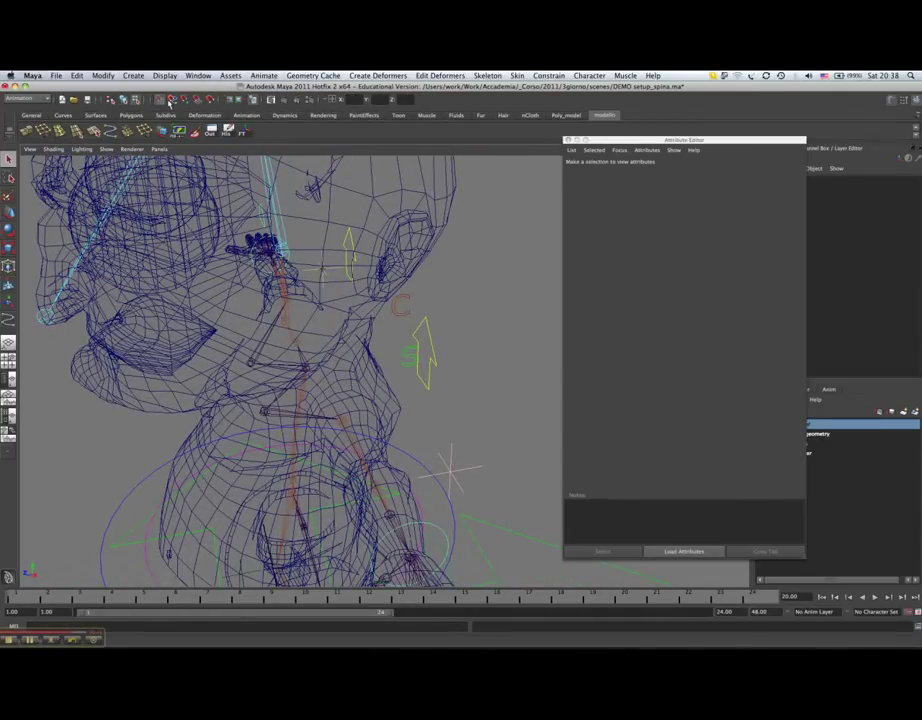
# Step: Adjust the selection masks so local rotation axes can be picked
pyautogui.click(146, 103)
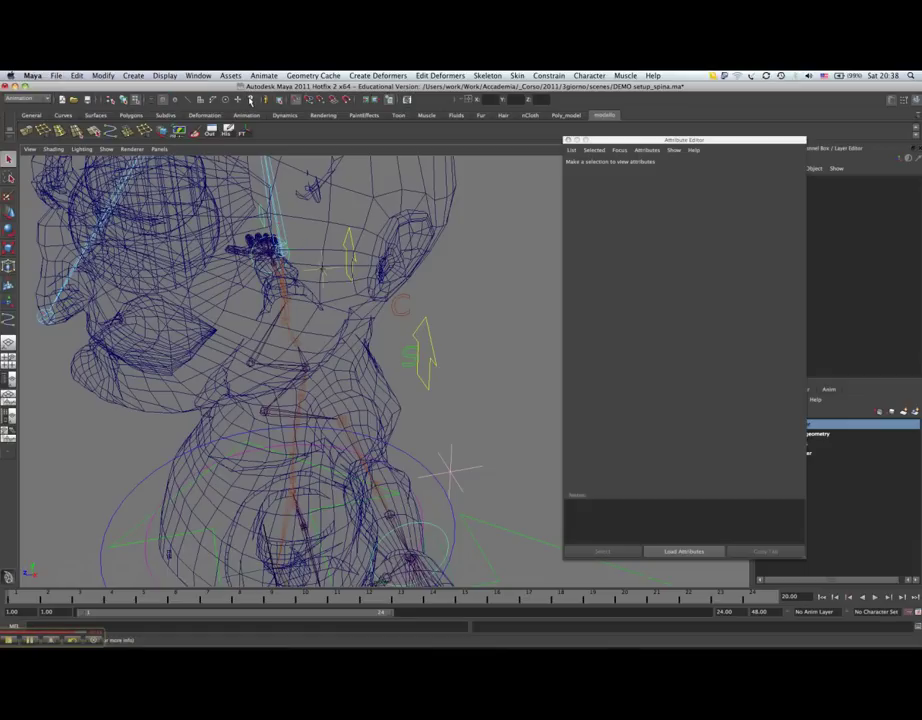
pyautogui.rightClick(250, 101)
pyautogui.click(270, 103)
# Step: Select and frame the Head joint, and dock its Attribute Editor to the left
pyautogui.scroll(2, 300, 286)
pyautogui.scroll(2, 300, 286)
pyautogui.scroll(2, 300, 286)
pyautogui.click(300, 286)
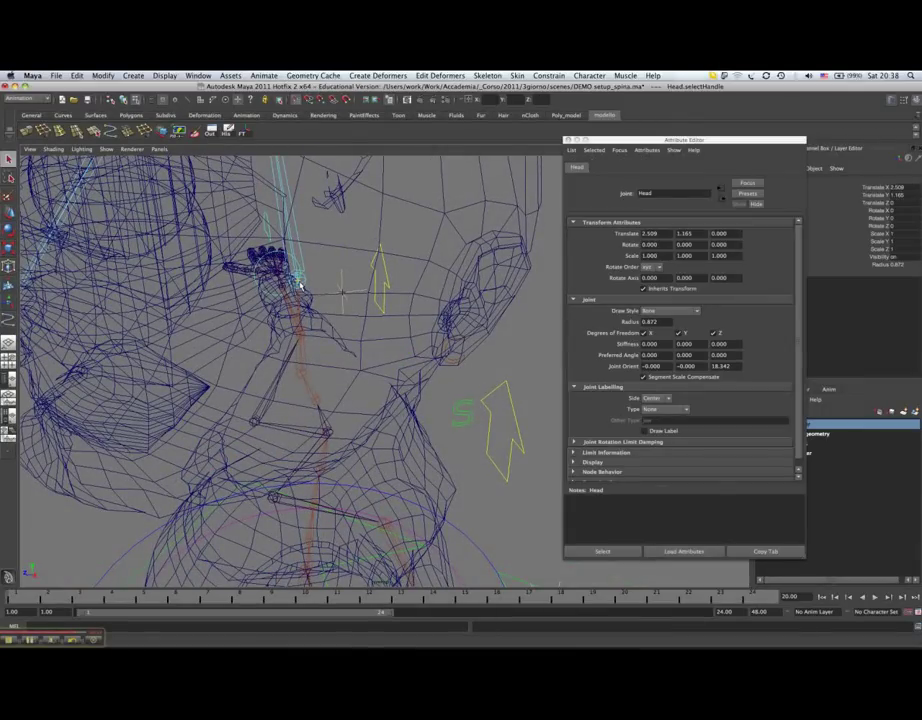
pyautogui.press('f')
pyautogui.moveTo(345, 305)
pyautogui.keyDown('alt'); pyautogui.mouseDown()
pyautogui.moveTo(303, 297)
pyautogui.moveTo(383, 344)
pyautogui.moveTo(372, 311)
pyautogui.moveTo(505, 288)
pyautogui.moveTo(538, 261)
pyautogui.mouseUp(); pyautogui.keyUp('alt')
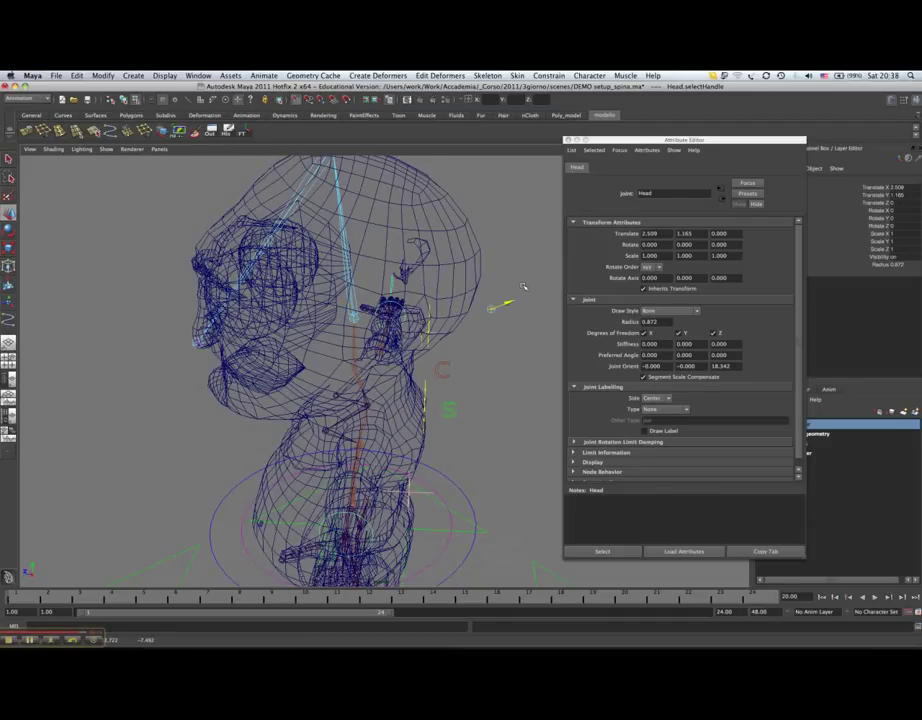
pyautogui.moveTo(641, 140); pyautogui.dragTo(116, 180)
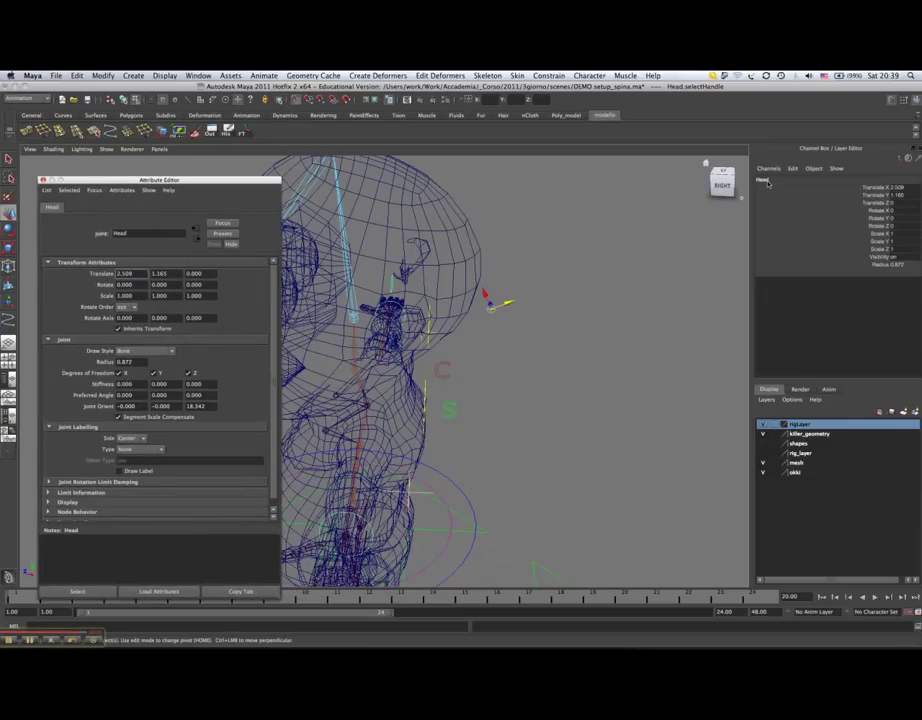
# Step: Close the Attribute Editor and orbit to view the neck and torso from below
pyautogui.click(42, 179)
pyautogui.moveTo(315, 270)
pyautogui.keyDown('alt'); pyautogui.mouseDown()
pyautogui.moveTo(359, 322)
pyautogui.moveTo(461, 328)
pyautogui.moveTo(457, 406)
pyautogui.mouseUp(); pyautogui.keyUp('alt')
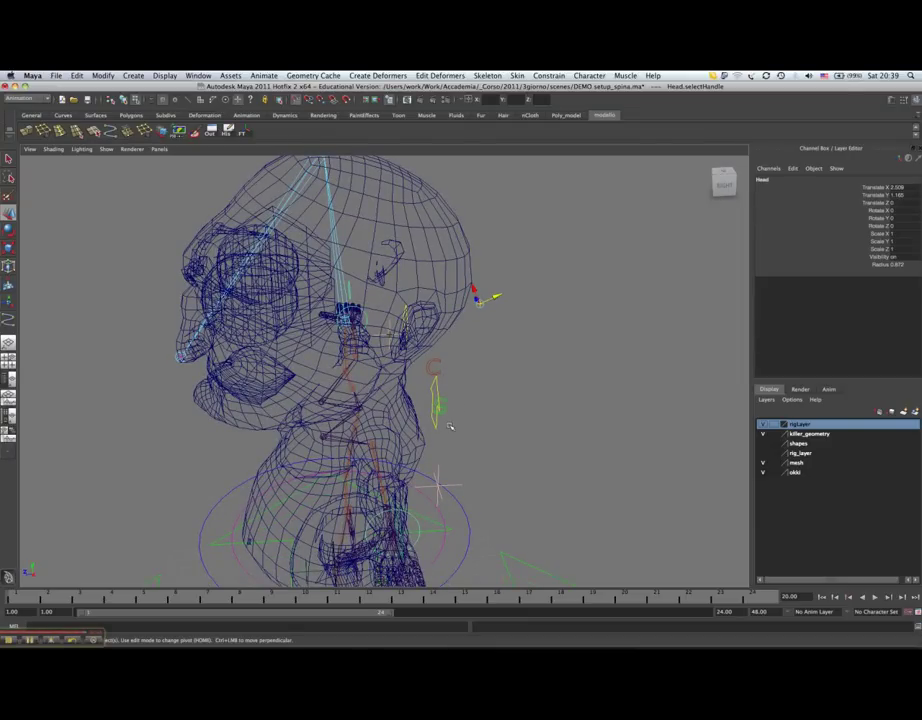
pyautogui.keyDown('alt'); pyautogui.moveTo(450, 427); pyautogui.dragTo(309, 251); pyautogui.keyUp('alt')
pyautogui.scroll(3, 309, 251)
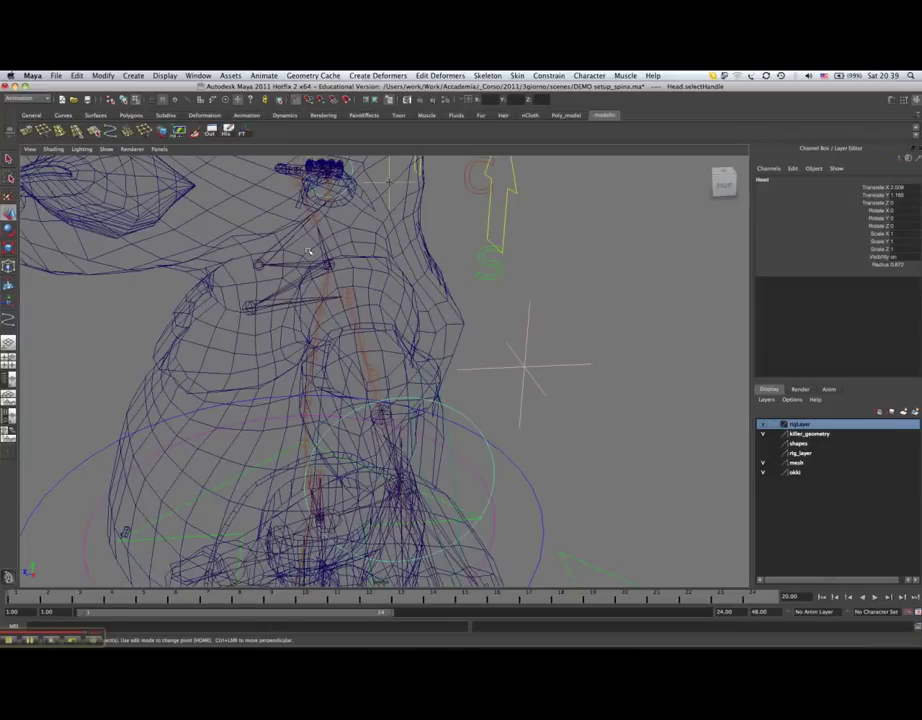
# Step: Pickwalk from the shoulder chain up through Spine5 to LeftShoulderManip, then open the Skeleton menu
pyautogui.click(328, 262)
pyautogui.press('Up')
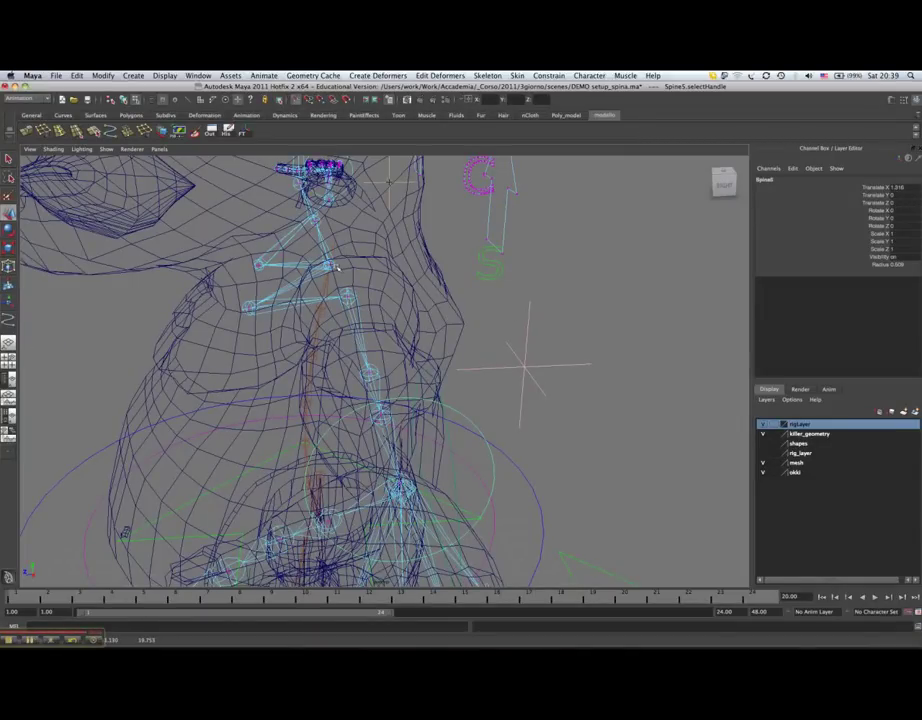
pyautogui.press('Up')
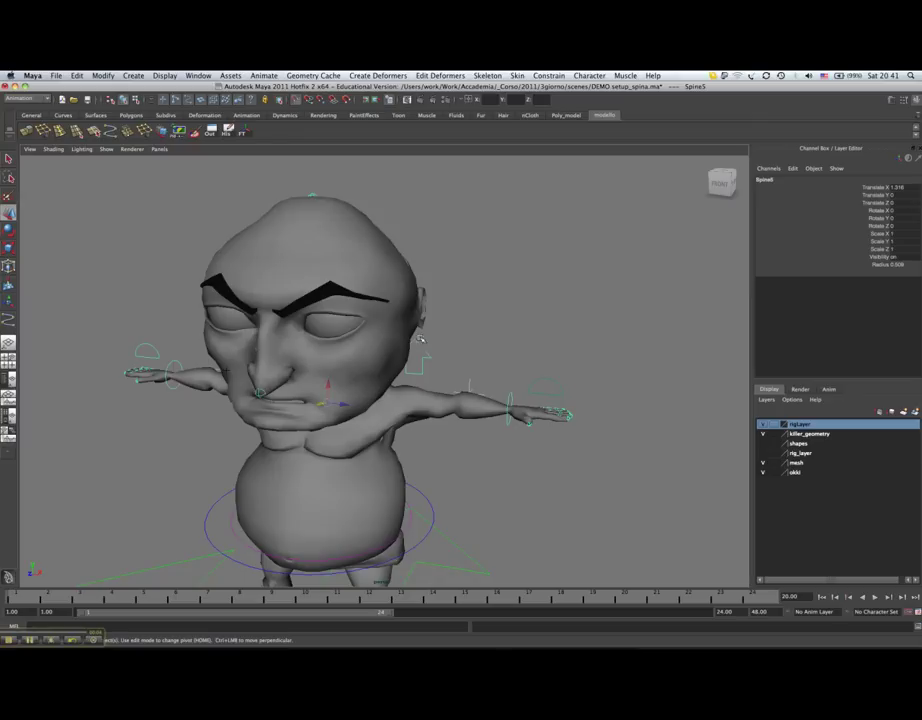
pyautogui.click(487, 75)
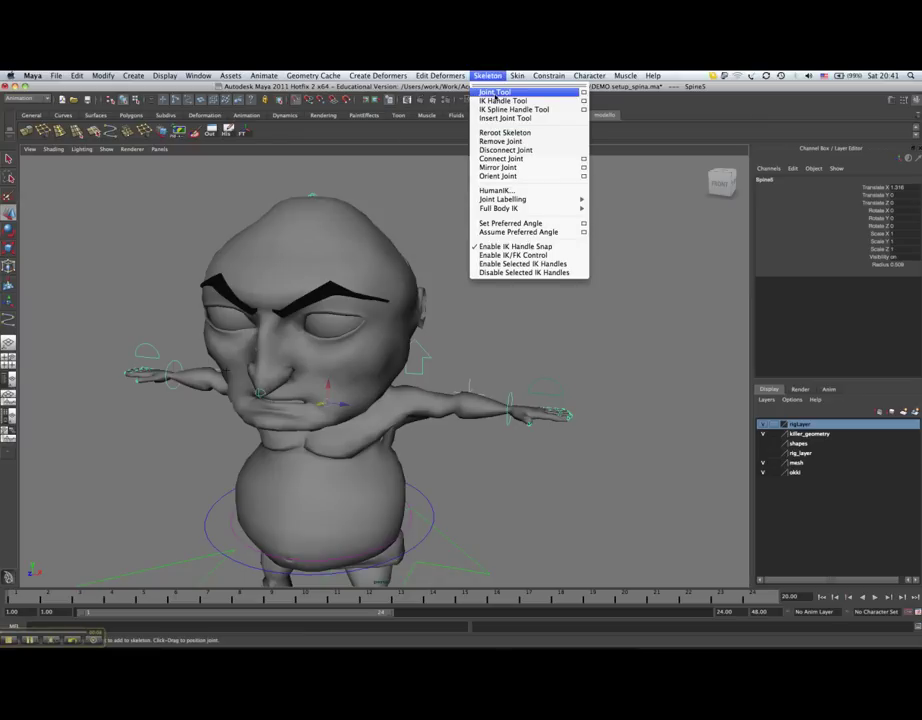
# Step: Place a new joint beside the left eye in the four-view layout with the Joint Tool
pyautogui.click(495, 94)
pyautogui.press('space')
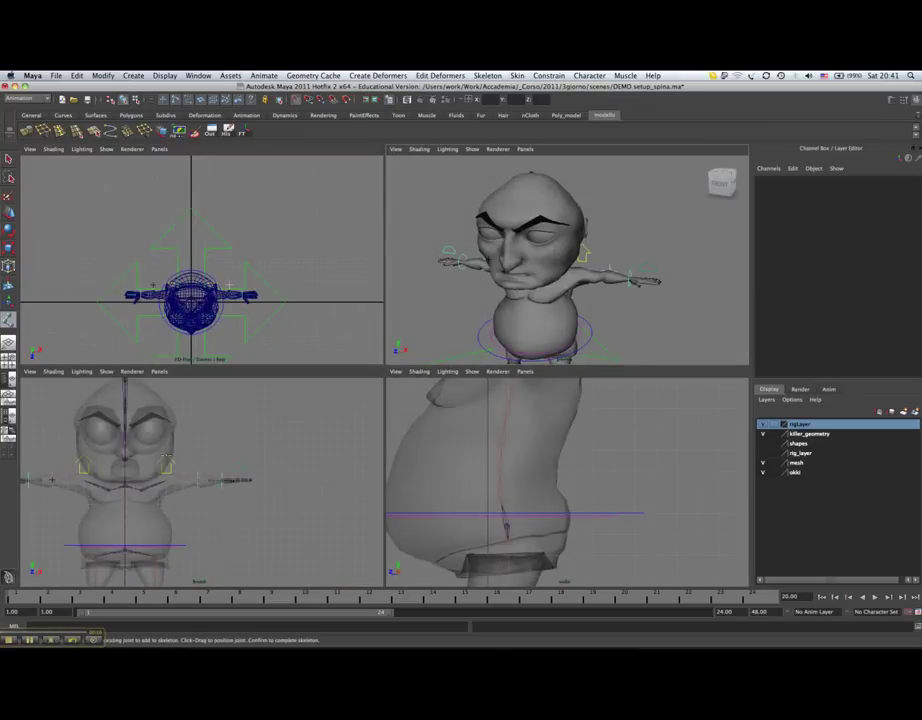
pyautogui.keyDown('alt'); pyautogui.moveTo(251, 440); pyautogui.dragTo(267, 450, button='middle'); pyautogui.keyUp('alt')
pyautogui.click(268, 434)
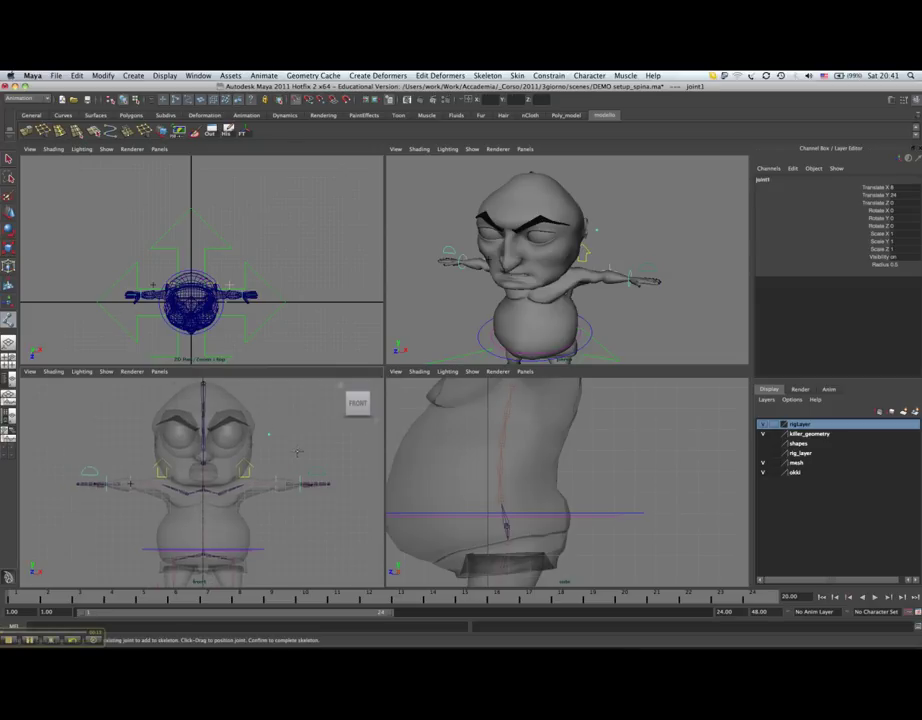
# Step: Rename joint1 to LeftEye and bring up the Outliner listing it
pyautogui.click(807, 181)
pyautogui.press('BackSpace')
pyautogui.write('LeftEye')
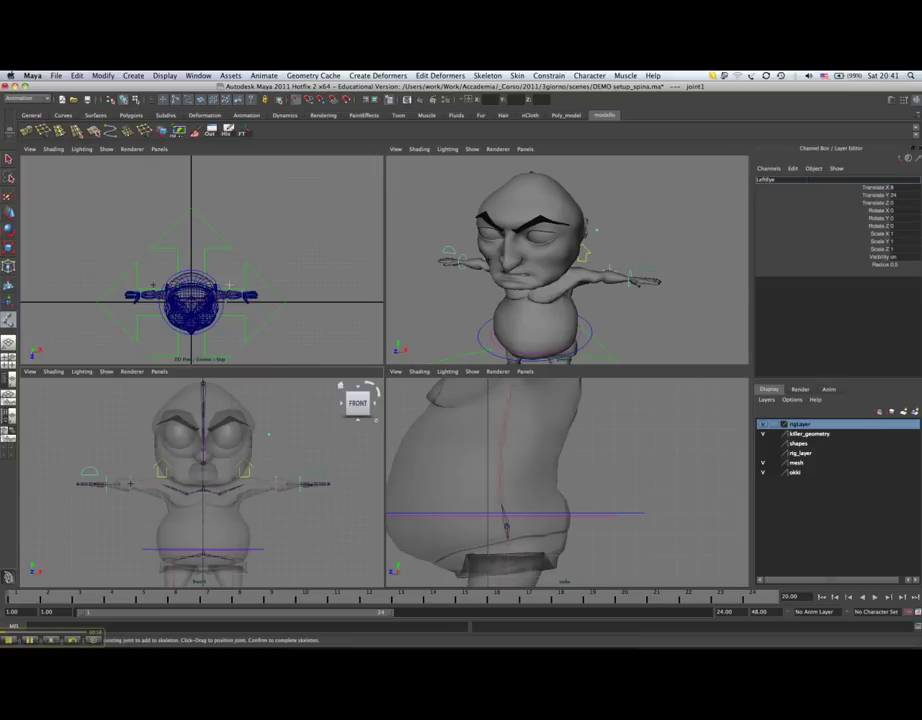
pyautogui.press('Return')
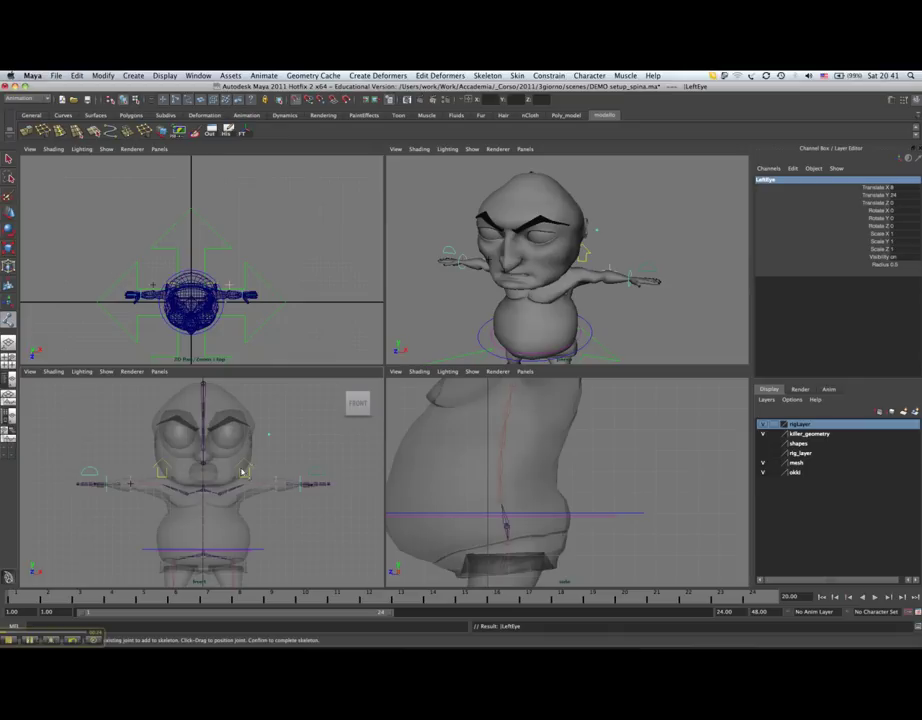
pyautogui.scroll(3, 247, 499)
pyautogui.scroll(2, 292, 437)
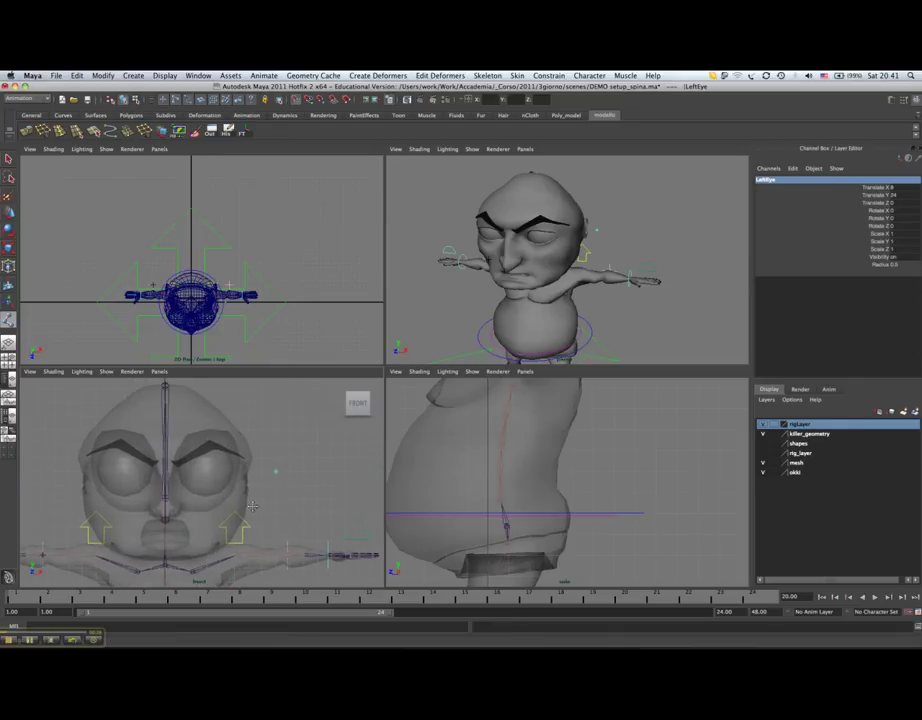
pyautogui.moveTo(240, 143); pyautogui.dragTo(512, 204)
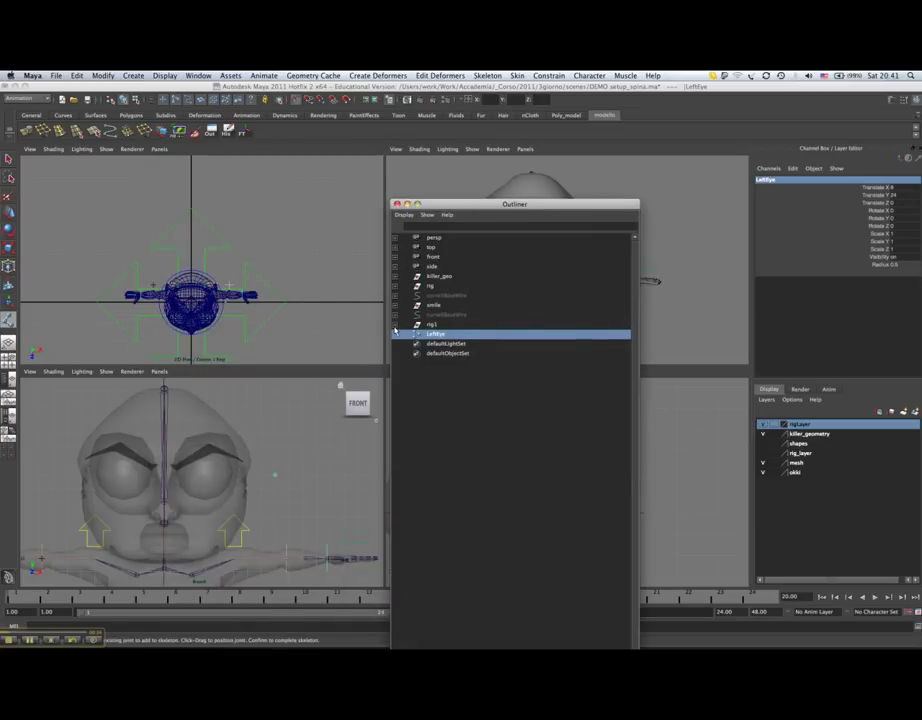
# Step: Move the Outliner aside and frame the LeftEye joint in wireframe perspective
pyautogui.moveTo(500, 205); pyautogui.dragTo(213, 207)
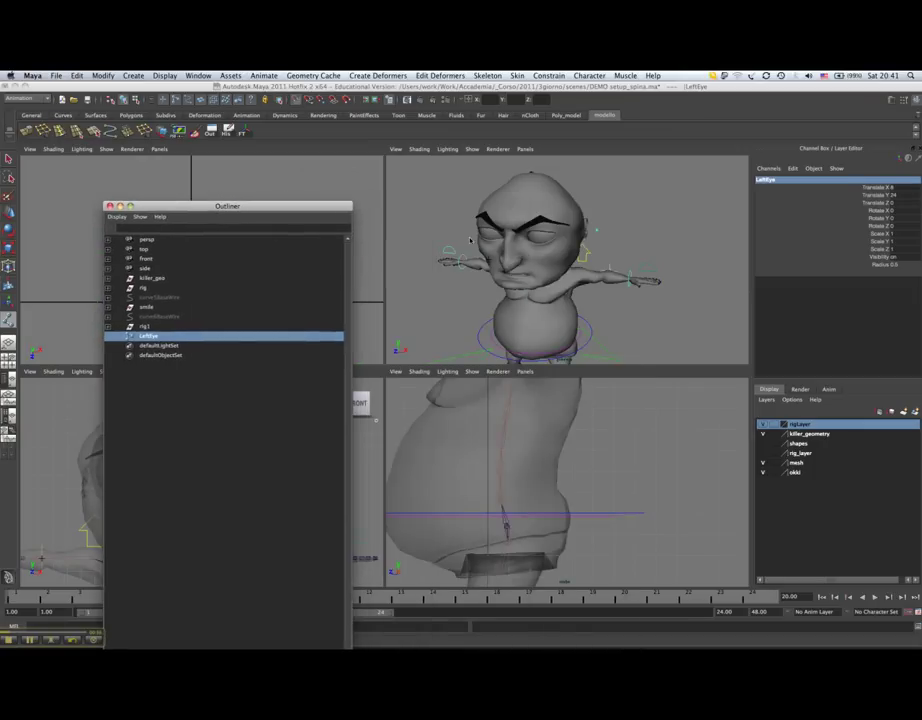
pyautogui.keyDown('alt'); pyautogui.moveTo(586, 276); pyautogui.dragTo(558, 266); pyautogui.keyUp('alt')
pyautogui.press('4')
pyautogui.press('f')
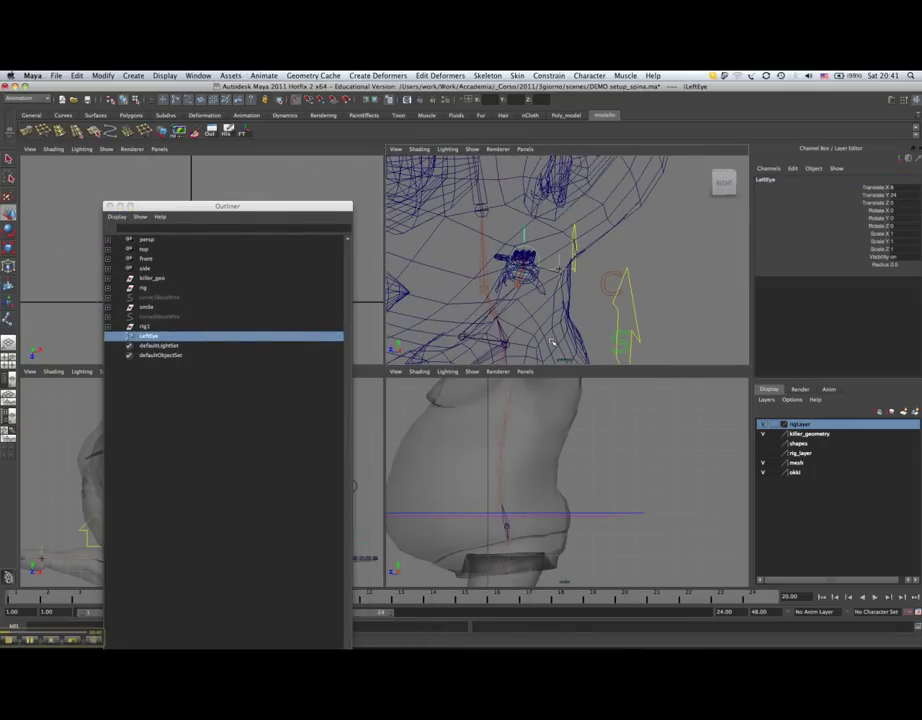
pyautogui.moveTo(501, 256)
pyautogui.keyDown('alt'); pyautogui.mouseDown()
pyautogui.moveTo(525, 352)
pyautogui.moveTo(583, 240)
pyautogui.mouseUp(); pyautogui.keyUp('alt')
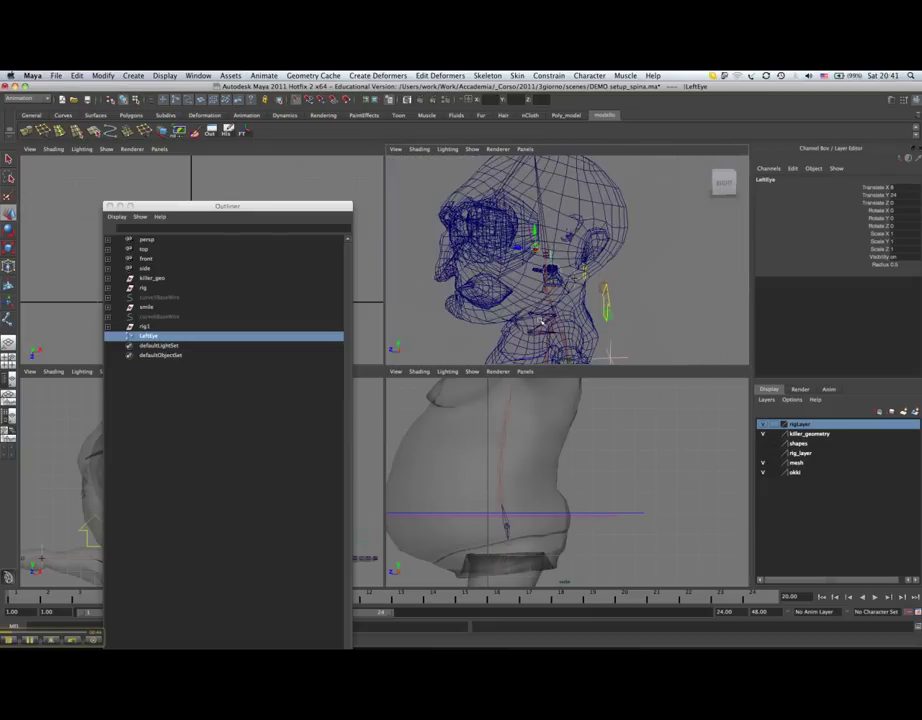
pyautogui.scroll(2, 575, 238)
pyautogui.scroll(2, 565, 238)
pyautogui.scroll(2, 550, 238)
pyautogui.scroll(2, 529, 237)
pyautogui.keyDown('alt'); pyautogui.moveTo(530, 237); pyautogui.dragTo(498, 231); pyautogui.keyUp('alt')
# Step: Parent LeftEye under the Head joint and close the Outliner
pyautogui.click(490, 228)
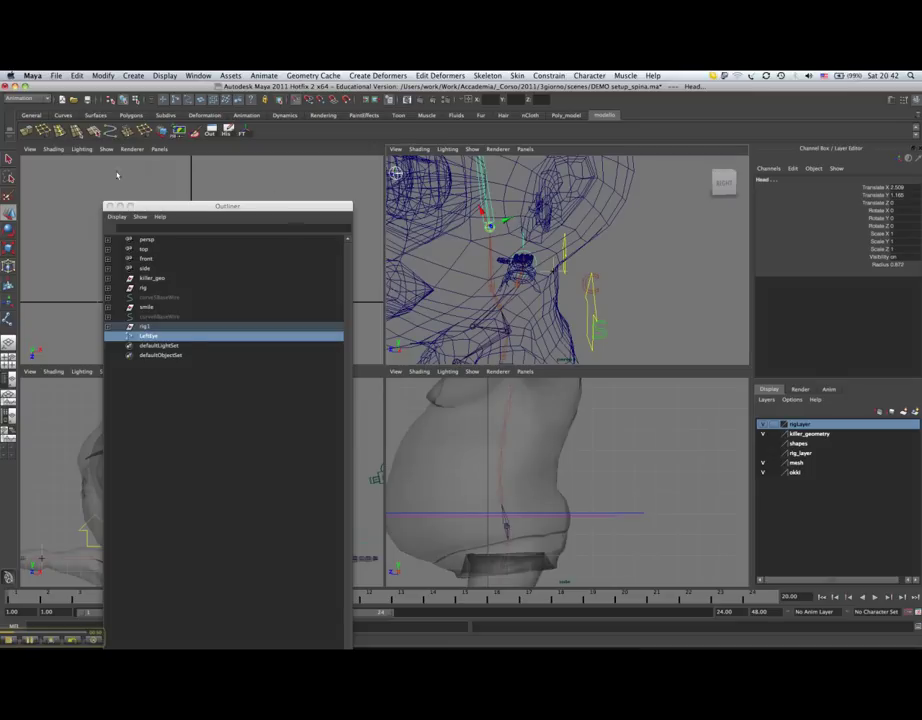
pyautogui.click(77, 75)
pyautogui.click(118, 379)
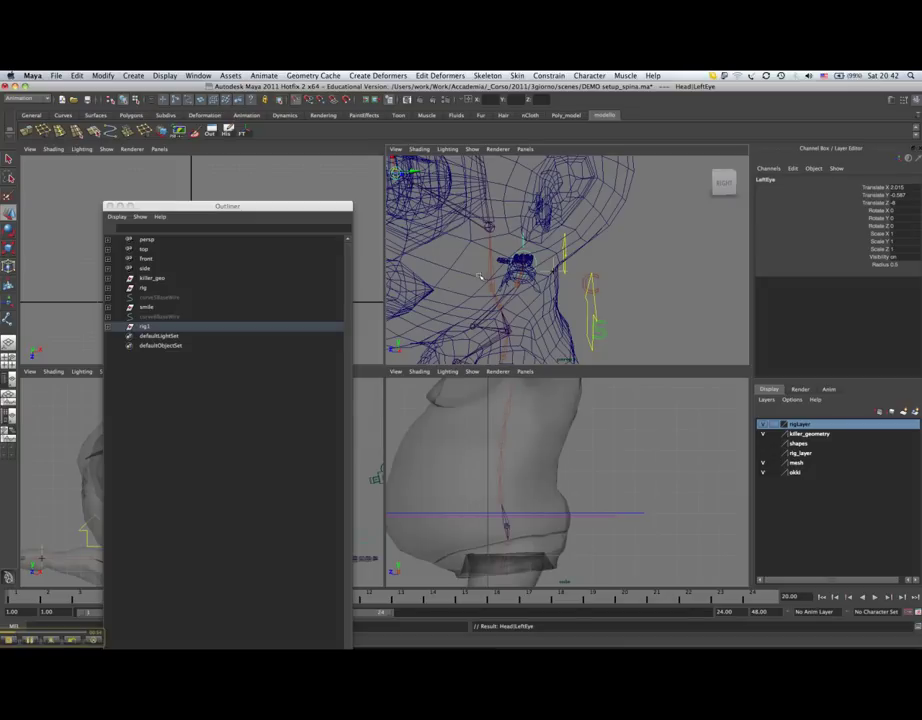
pyautogui.click(110, 206)
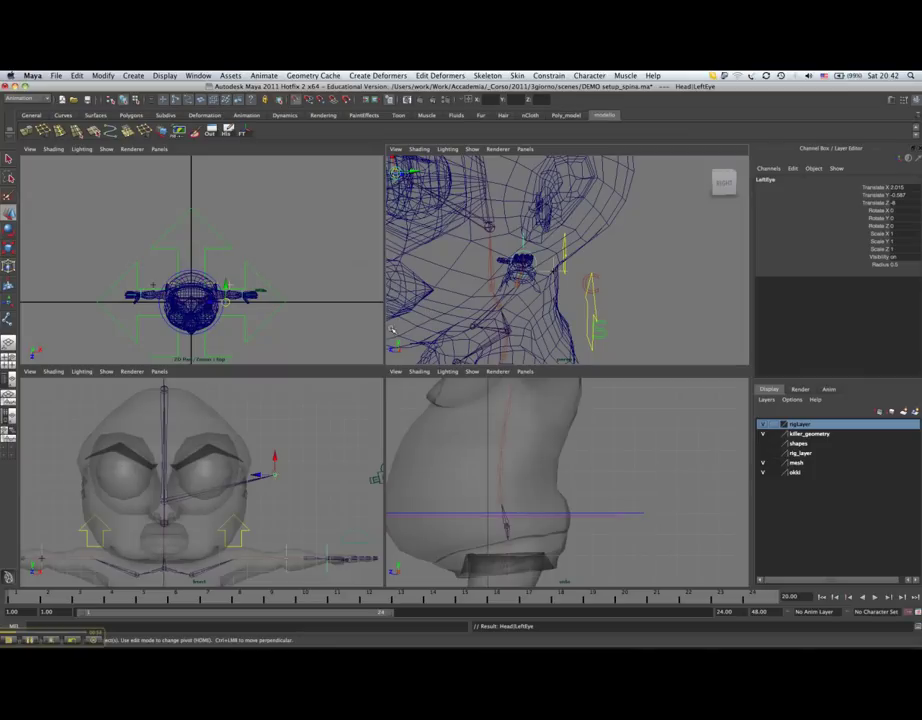
# Step: Select the left eye sphere together with the LeftEye joint in smooth-shaded front view
pyautogui.moveTo(457, 319)
pyautogui.keyDown('alt'); pyautogui.mouseDown()
pyautogui.moveTo(583, 303)
pyautogui.moveTo(556, 297)
pyautogui.mouseUp(); pyautogui.keyUp('alt')
pyautogui.scroll(-3, 581, 303)
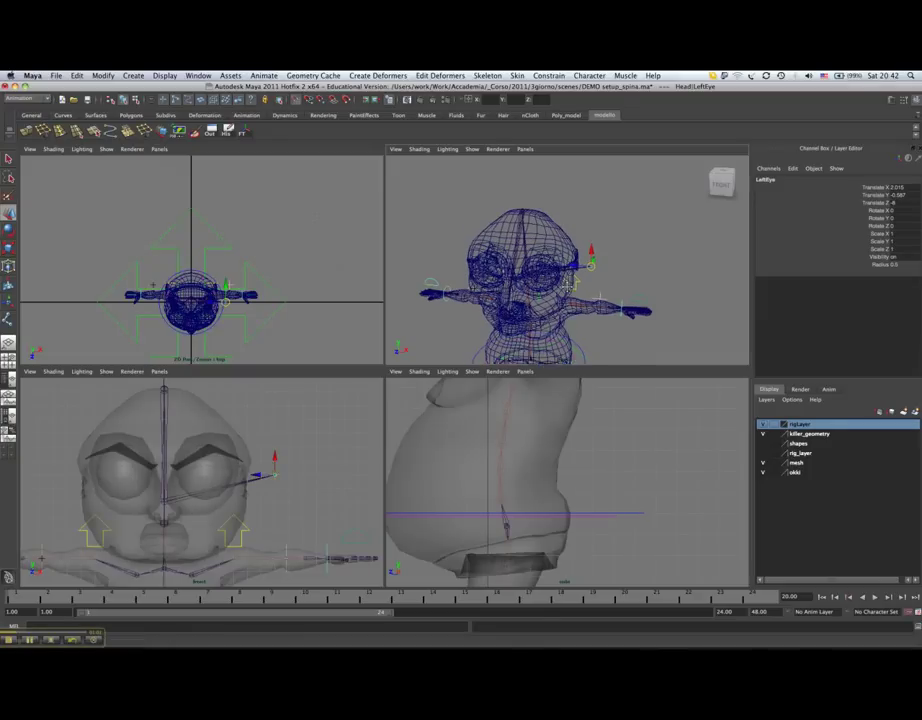
pyautogui.press('5')
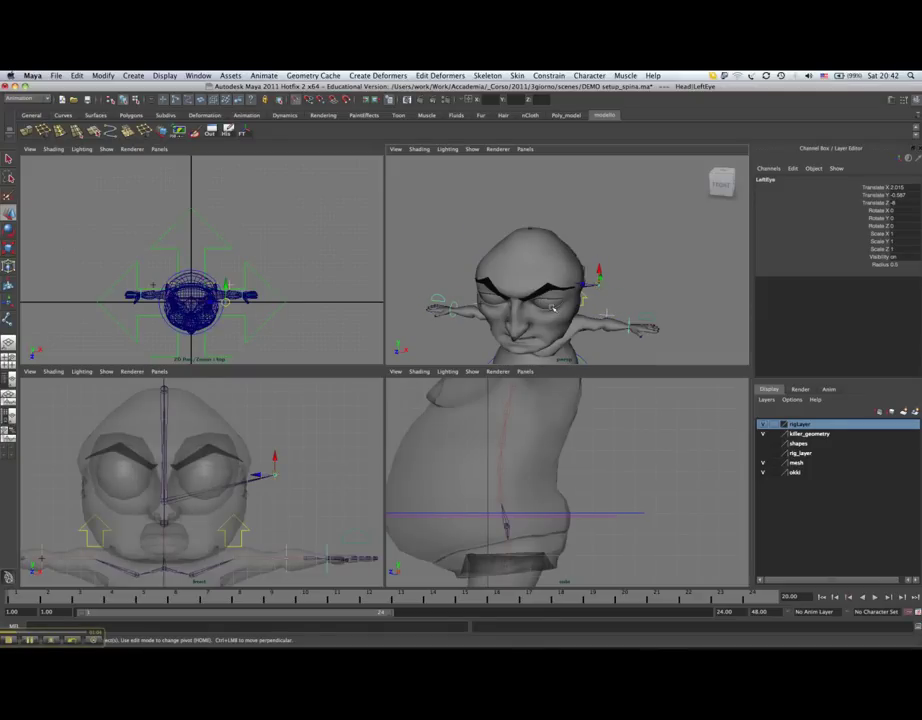
pyautogui.click(549, 305)
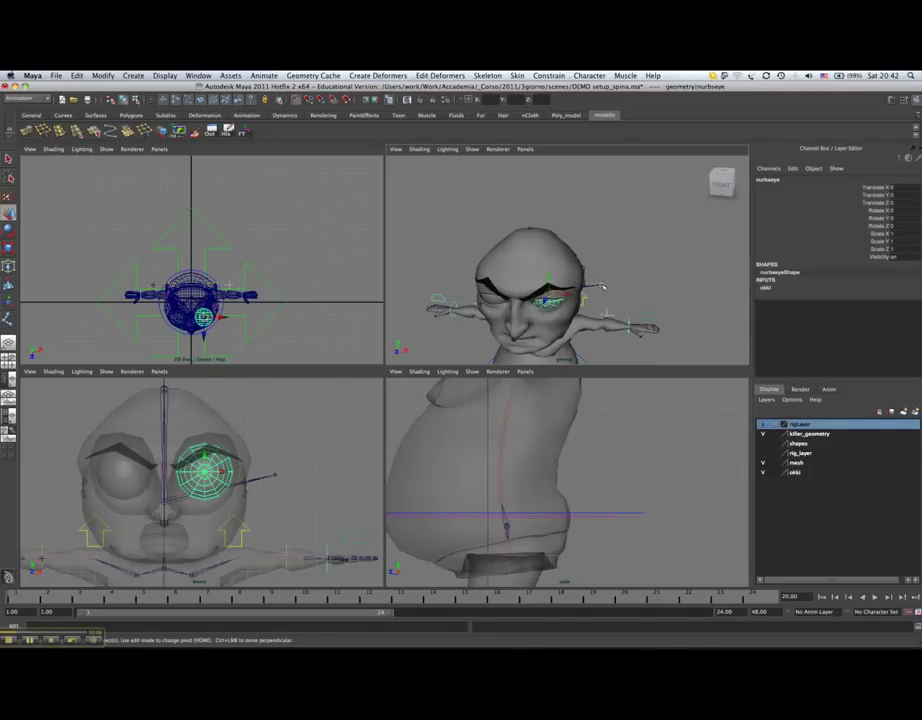
pyautogui.press('Up')
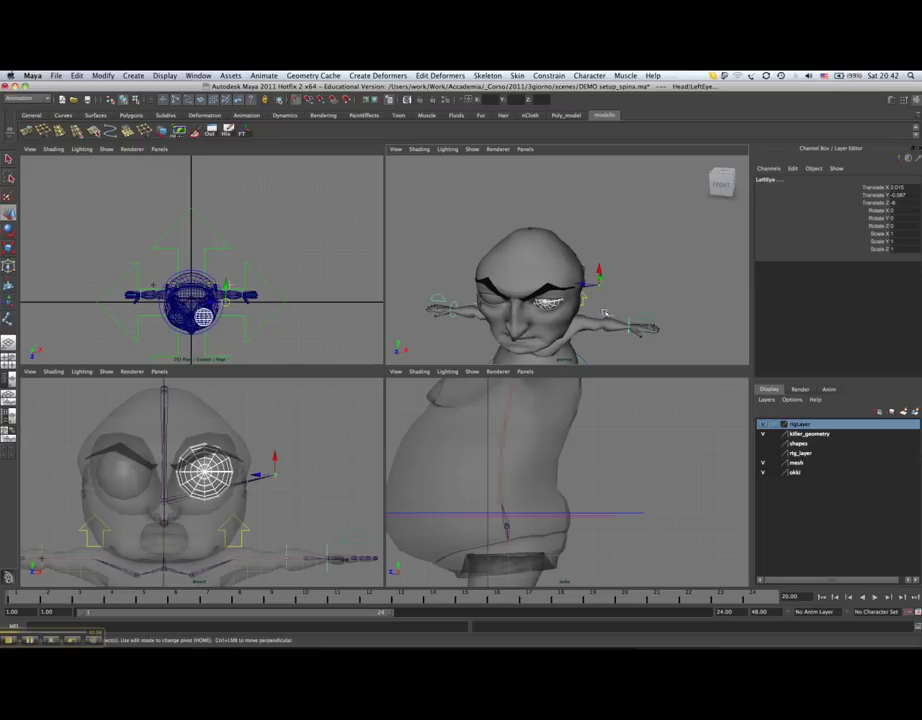
# Step: Point-constrain LeftEye to the eye with Maintain offset off, then inspect it in wireframe
pyautogui.click(545, 75)
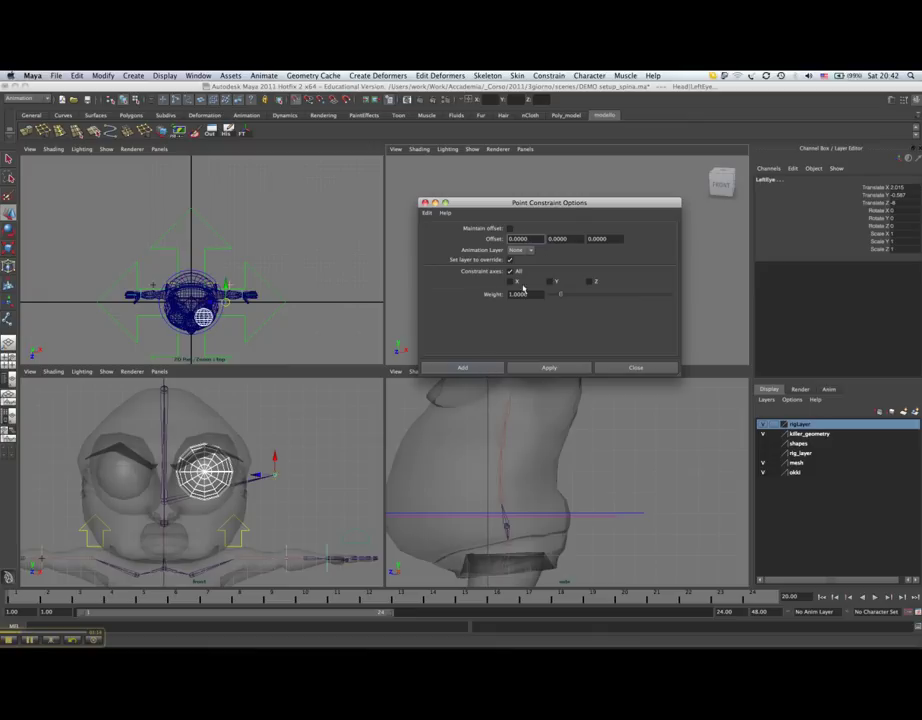
pyautogui.moveTo(570, 205); pyautogui.dragTo(322, 178)
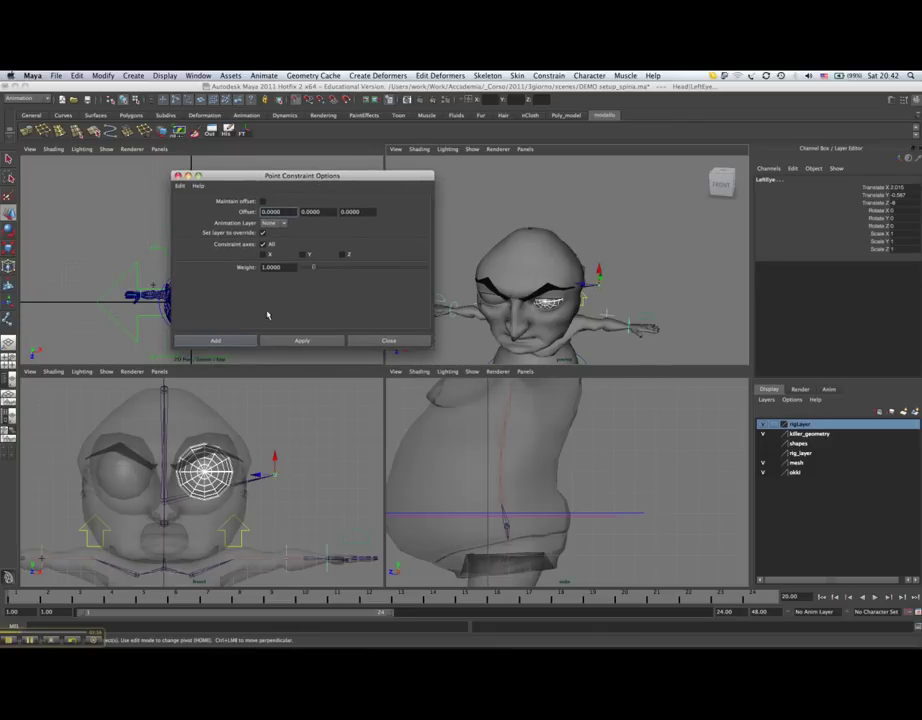
pyautogui.click(229, 341)
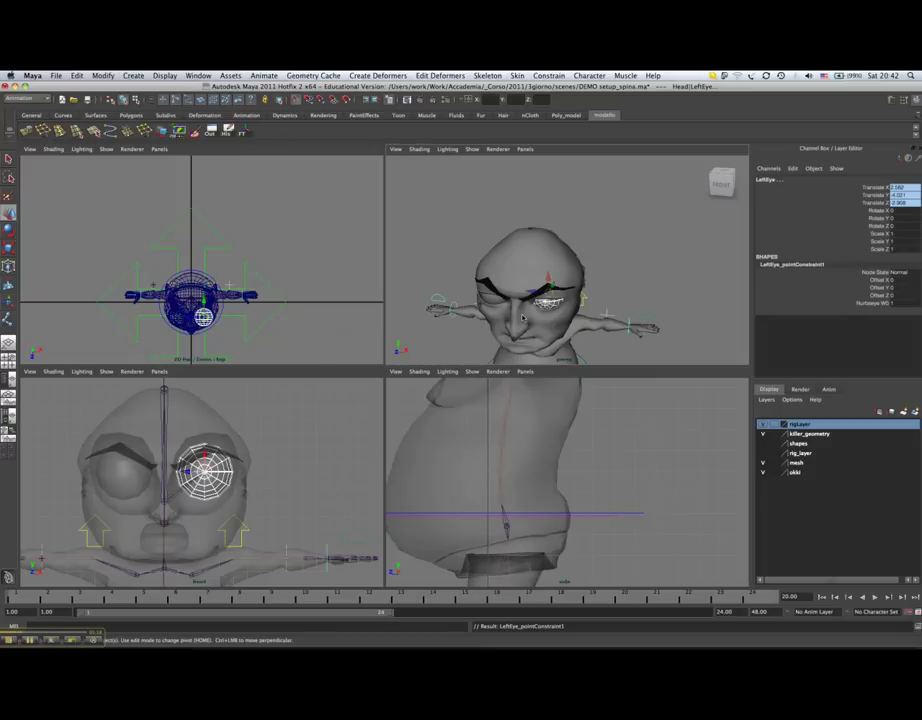
pyautogui.press('4')
pyautogui.keyDown('alt'); pyautogui.moveTo(604, 294); pyautogui.dragTo(686, 320, button='right'); pyautogui.keyUp('alt')
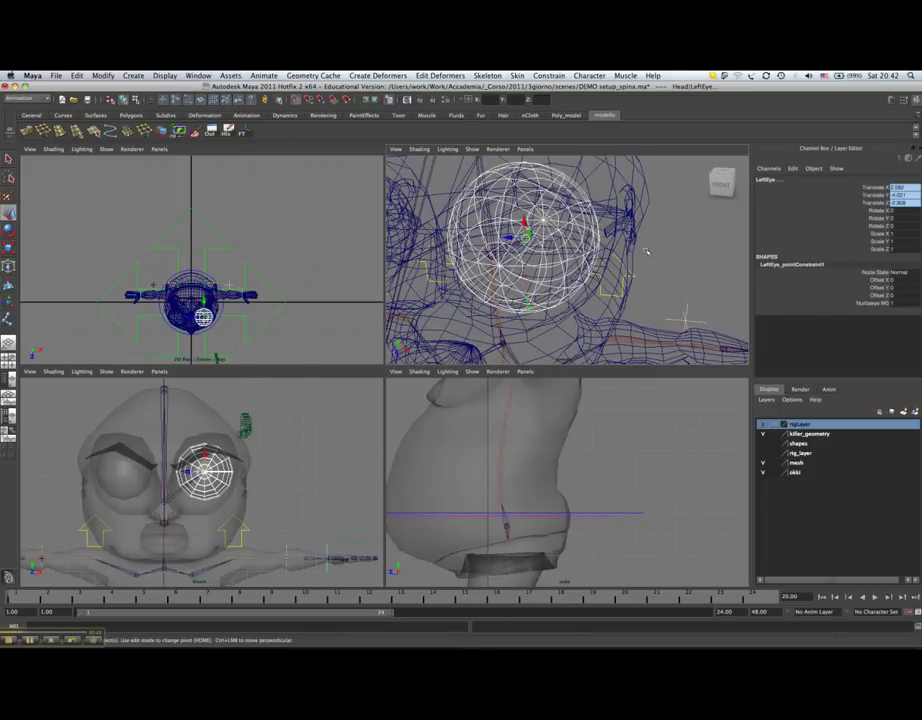
pyautogui.click(675, 245)
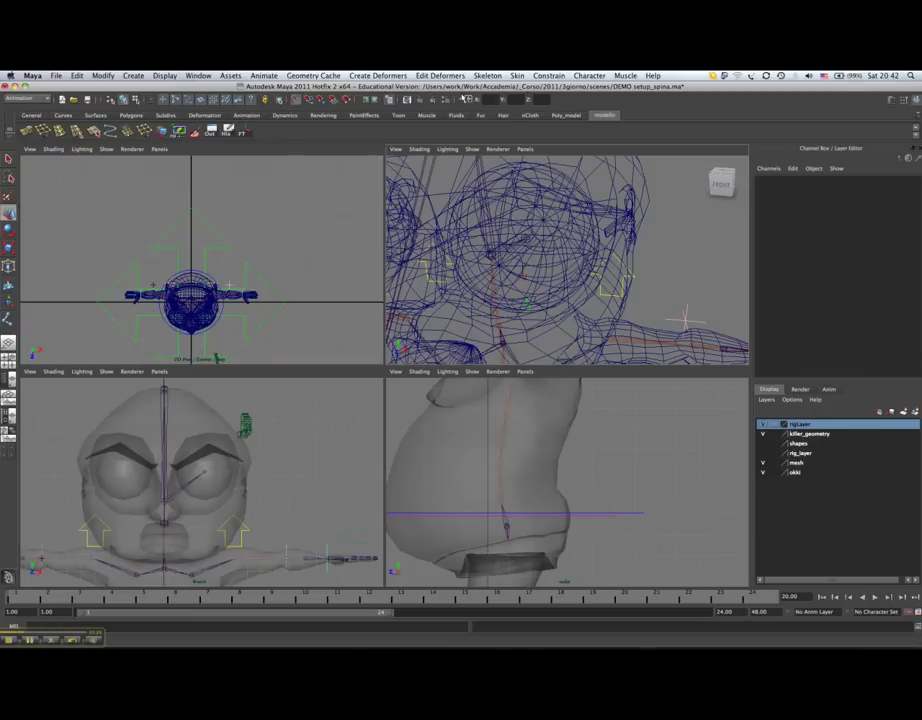
# Step: Reveal LeftEye in the Outliner and select its LeftEye_pointConstraint1 node
pyautogui.click(210, 130)
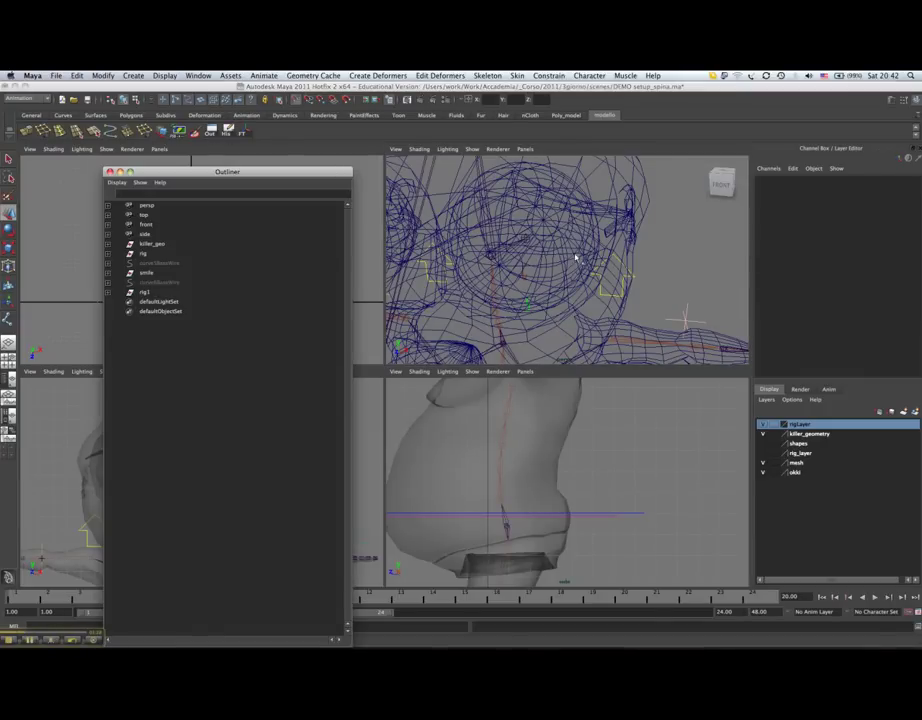
pyautogui.hotkey('ctrl', 'z')
pyautogui.press('f')
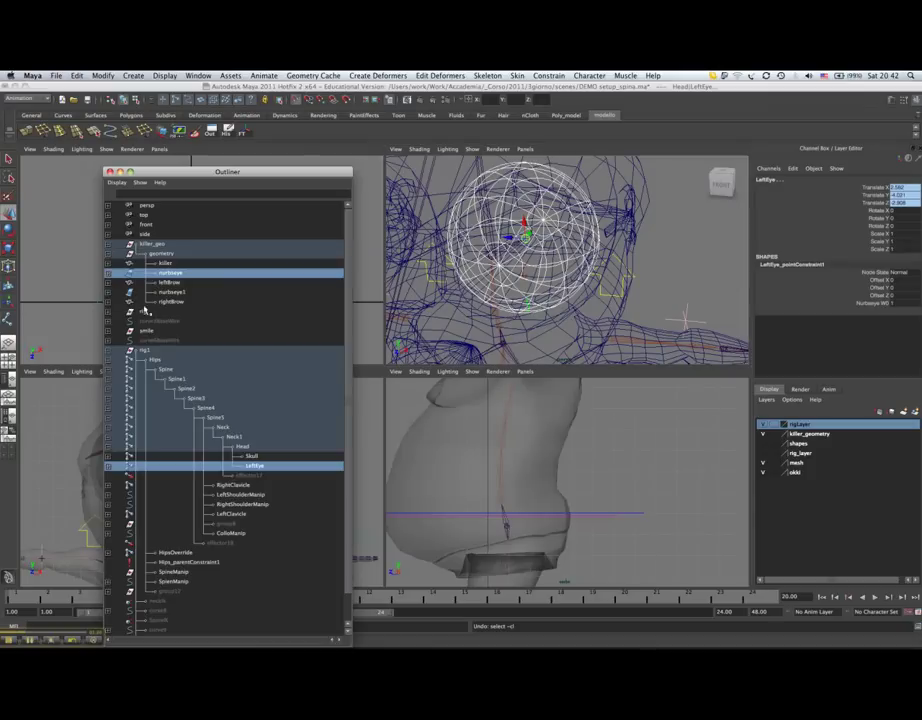
pyautogui.scroll(-1, 200, 400)
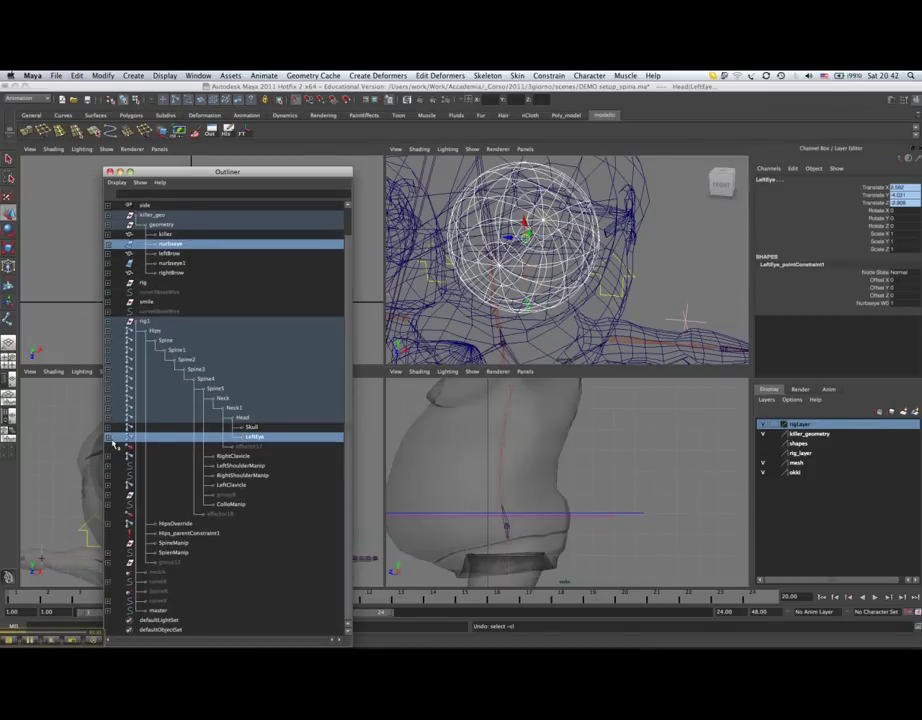
pyautogui.click(236, 438)
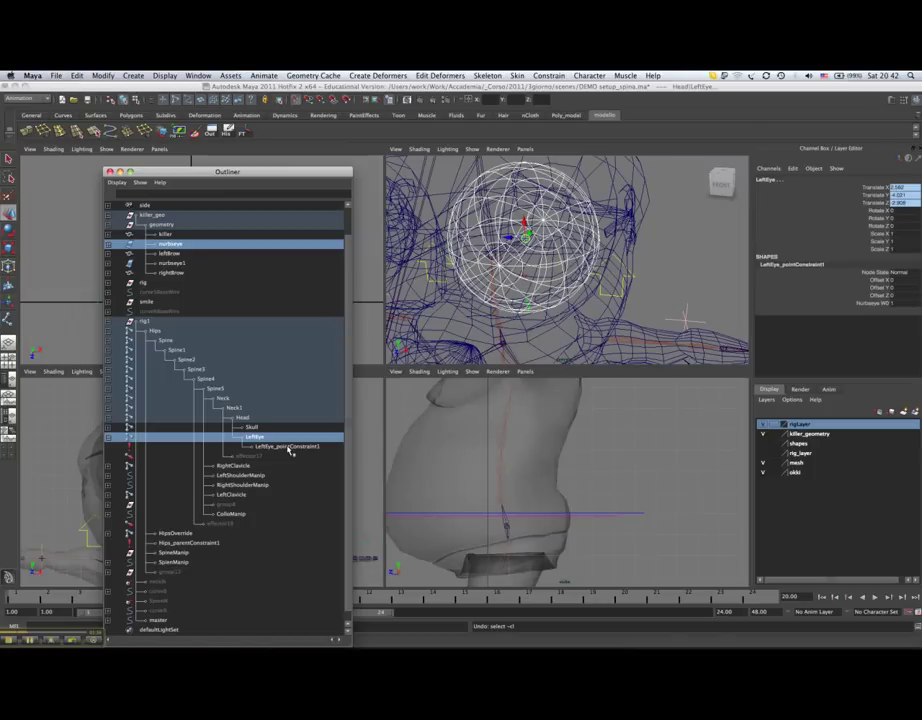
pyautogui.click(289, 447)
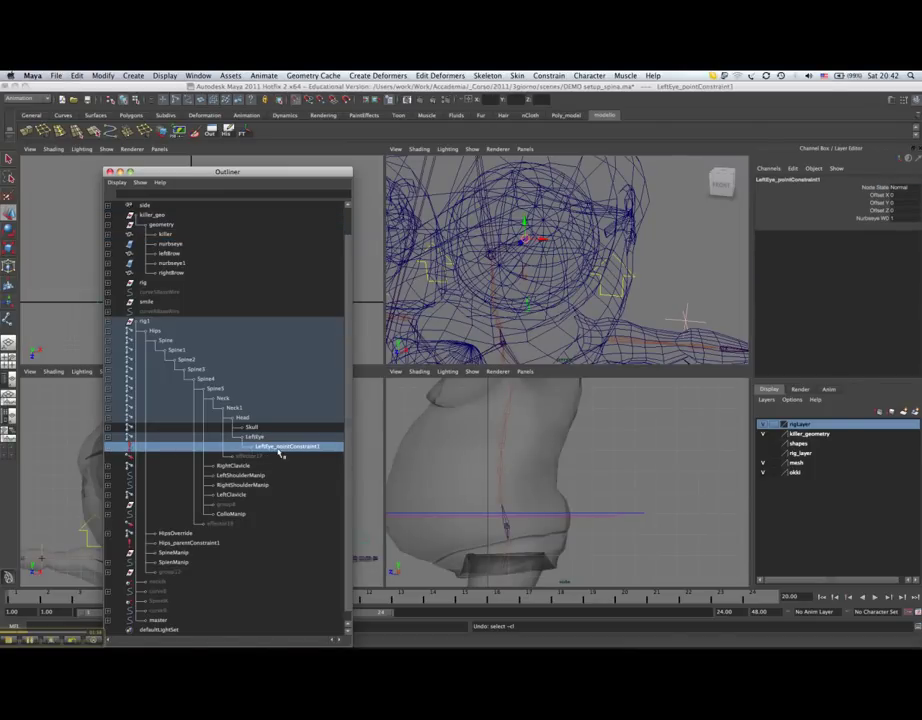
# Step: Delete LeftEye_pointConstraint1 and reselect the LeftEye joint
pyautogui.click(78, 76)
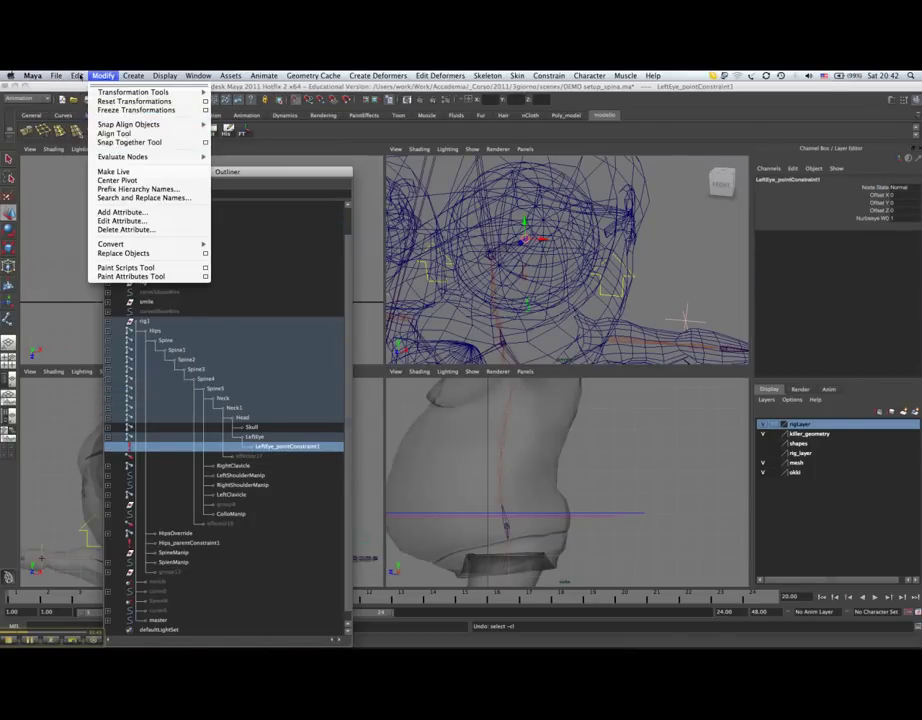
pyautogui.click(87, 179)
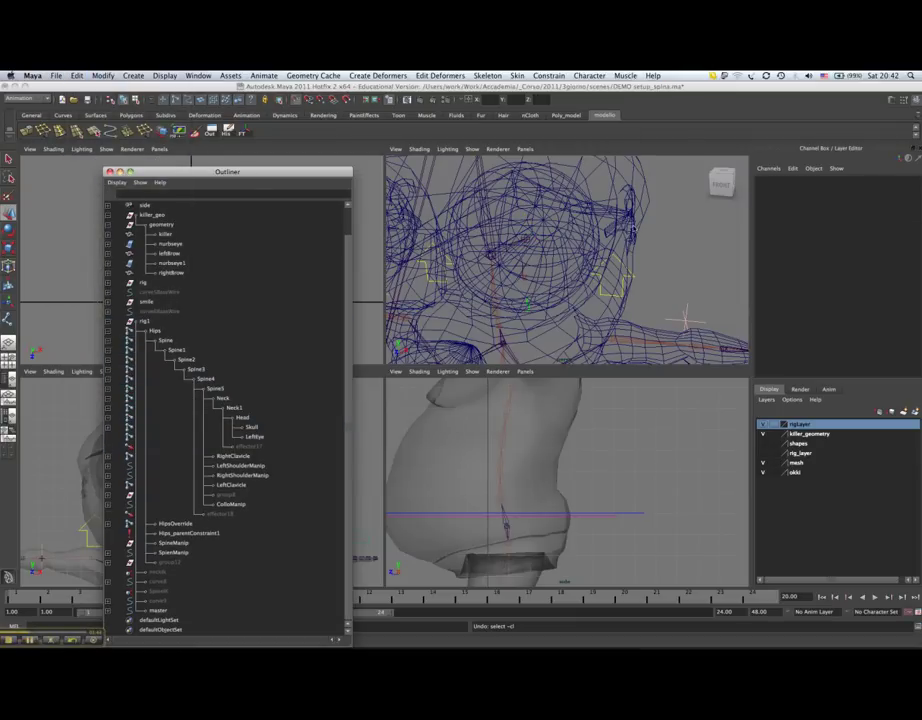
pyautogui.keyDown('alt'); pyautogui.moveTo(645, 281); pyautogui.dragTo(564, 276); pyautogui.keyUp('alt')
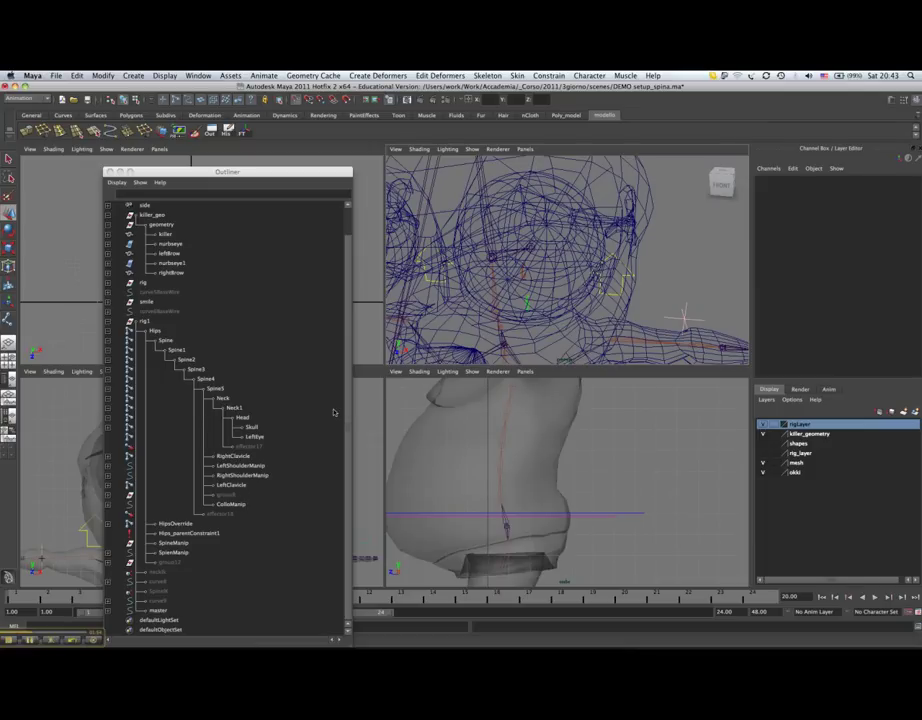
pyautogui.click(266, 440)
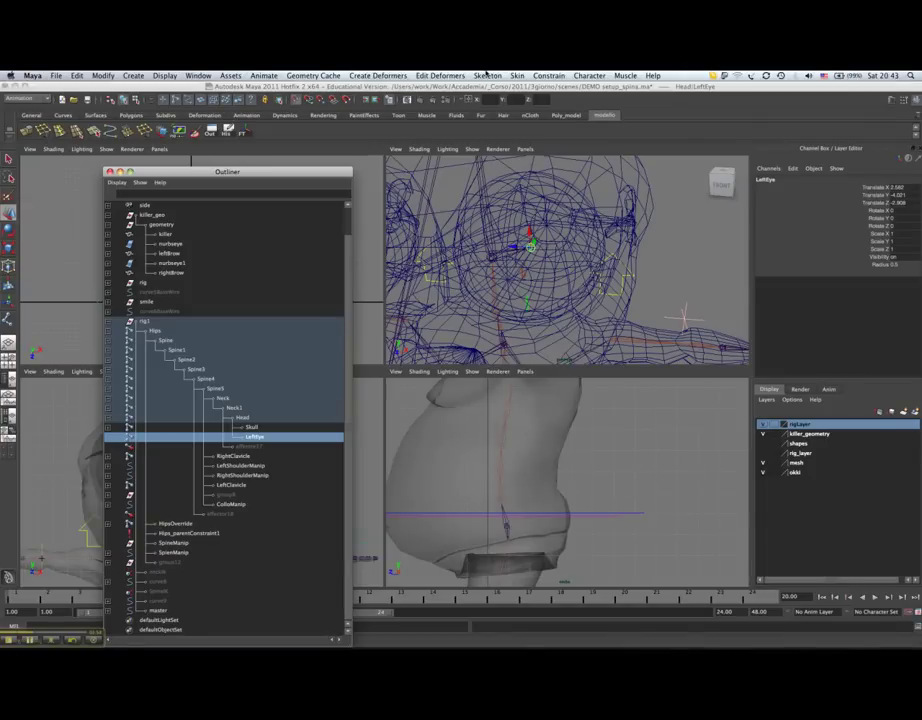
# Step: Mirror LeftEye across YZ, replacing Left with Right, to create the RightEye joint
pyautogui.click(489, 77)
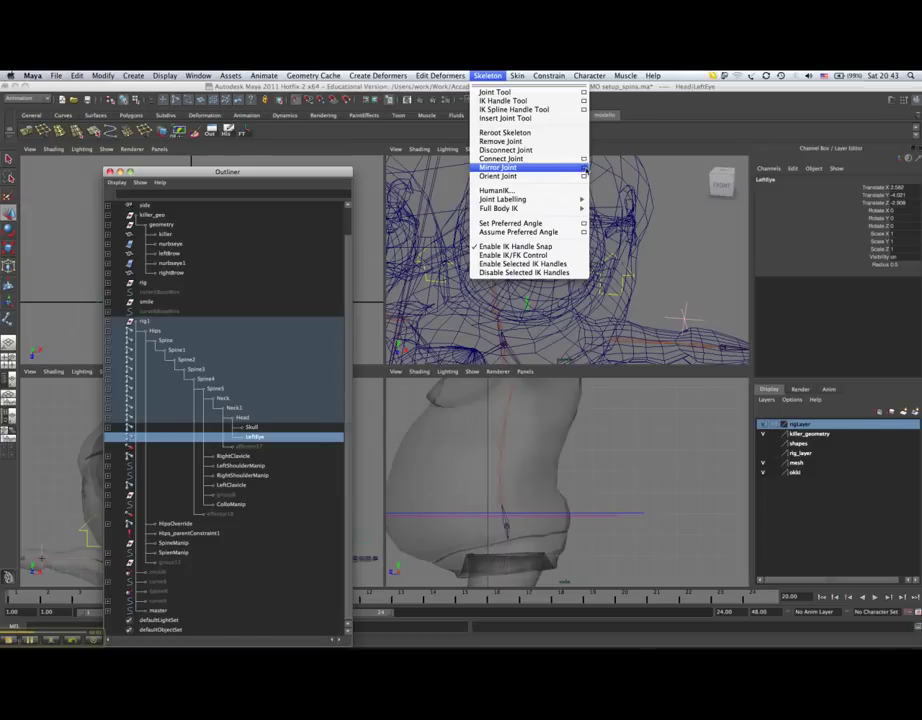
pyautogui.click(583, 167)
pyautogui.write('Left')
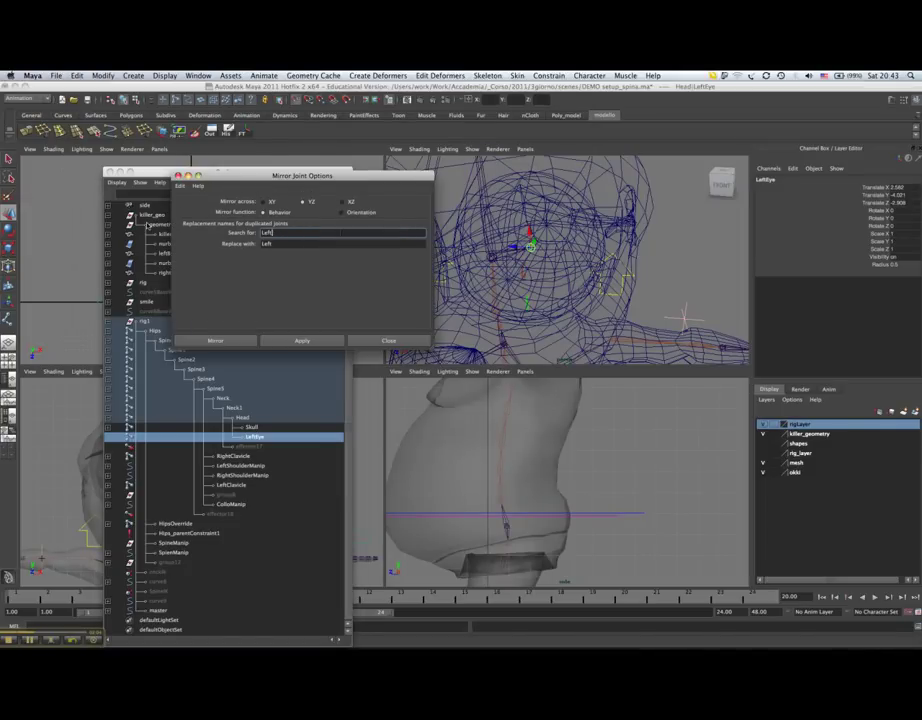
pyautogui.press('Tab')
pyautogui.write('Righ')
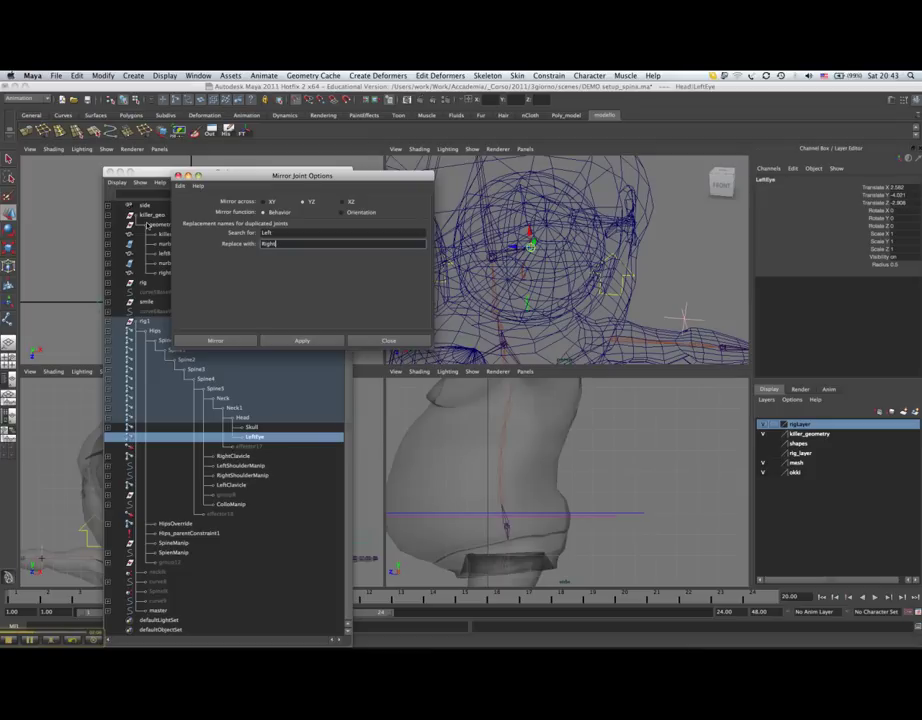
pyautogui.write('t')
pyautogui.click(300, 341)
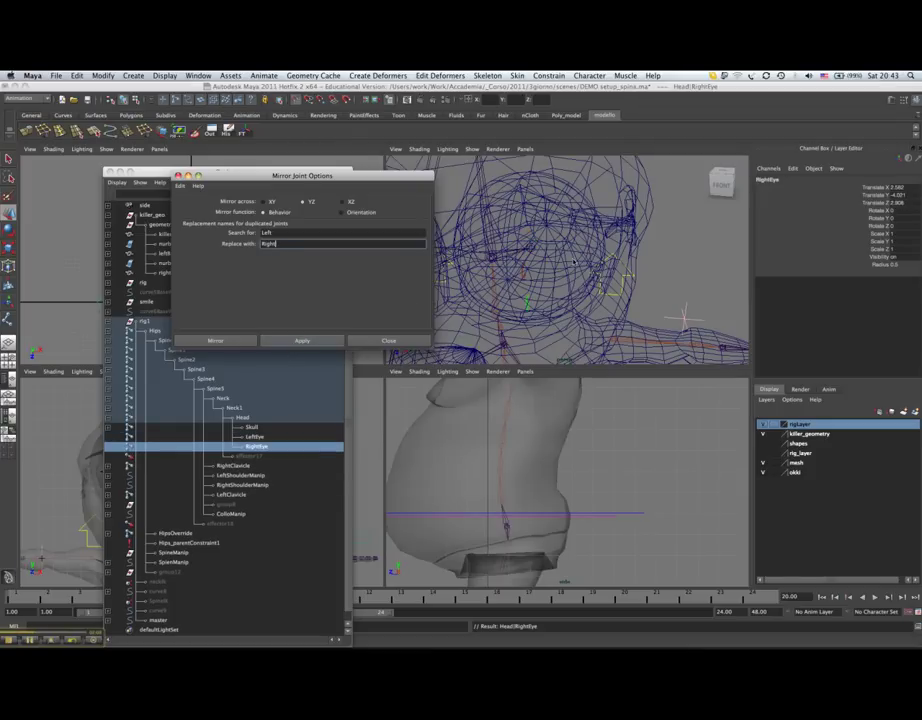
pyautogui.scroll(-3, 566, 264)
pyautogui.keyDown('alt'); pyautogui.moveTo(566, 264); pyautogui.dragTo(540, 250); pyautogui.keyUp('alt')
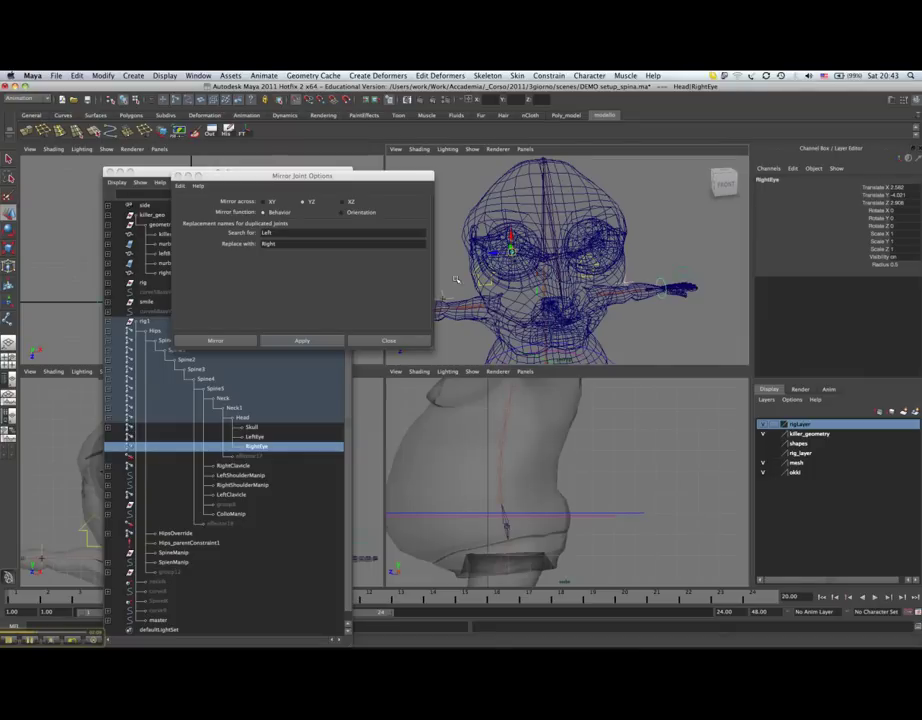
pyautogui.click(388, 341)
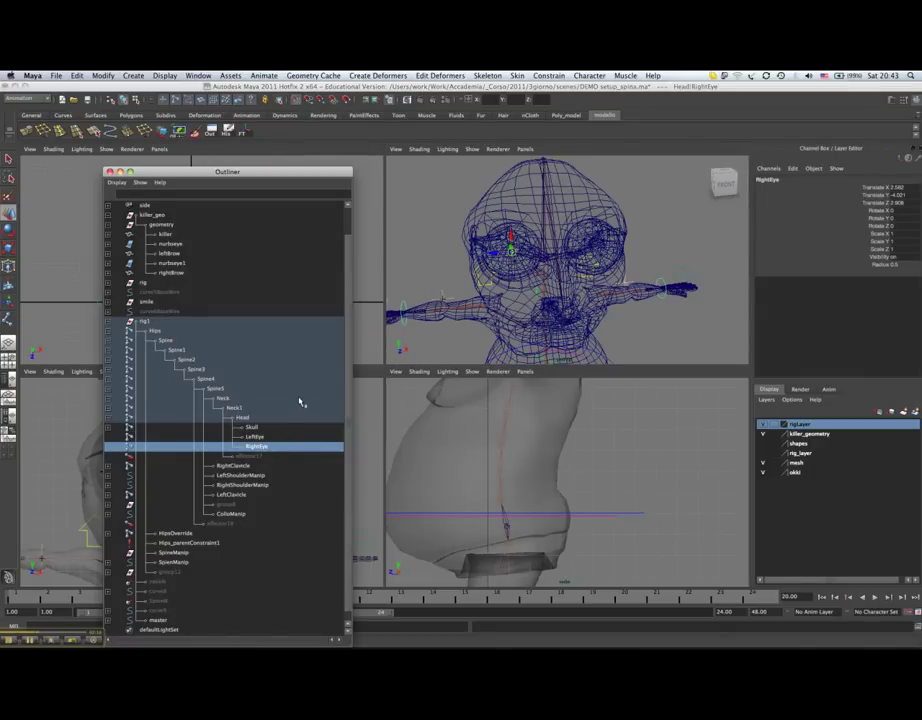
# Step: Create nurbsCircle1 and scale it uniformly to 2.563 around the head
pyautogui.click(110, 172)
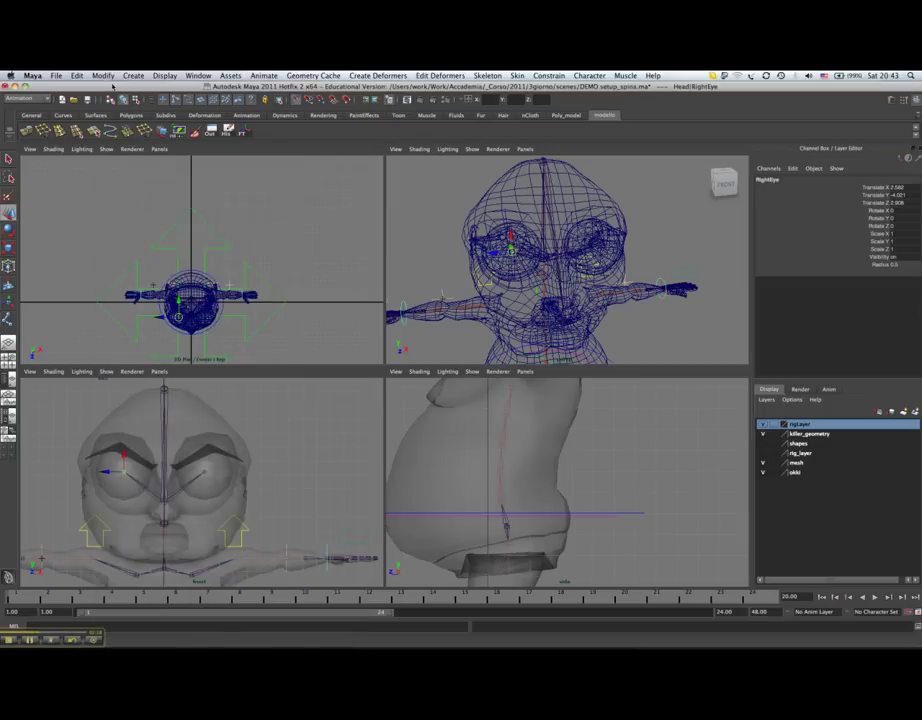
pyautogui.click(133, 75)
pyautogui.moveTo(157, 92)
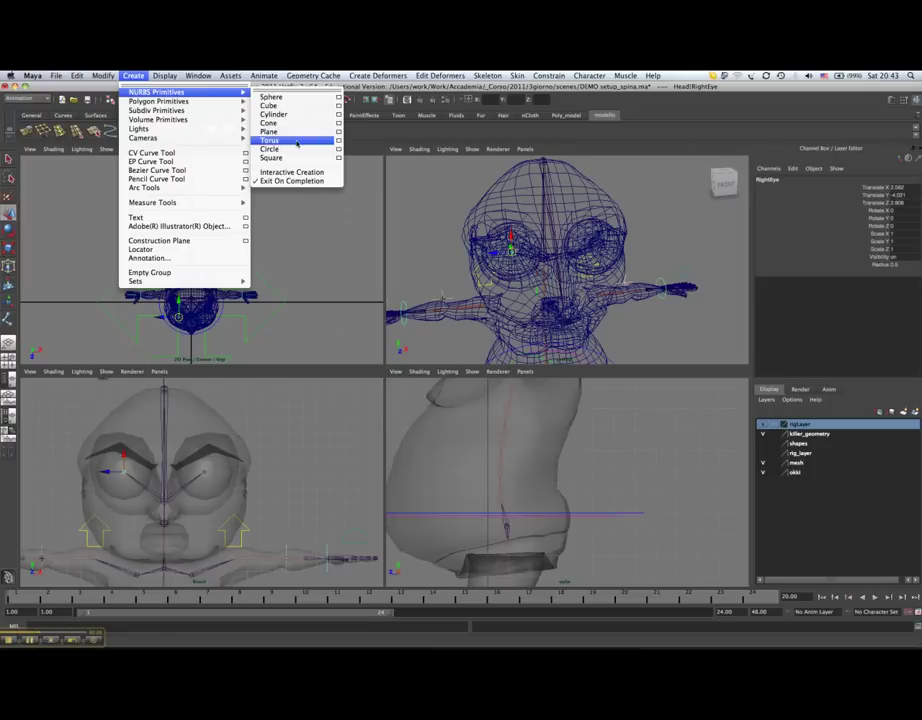
pyautogui.click(298, 149)
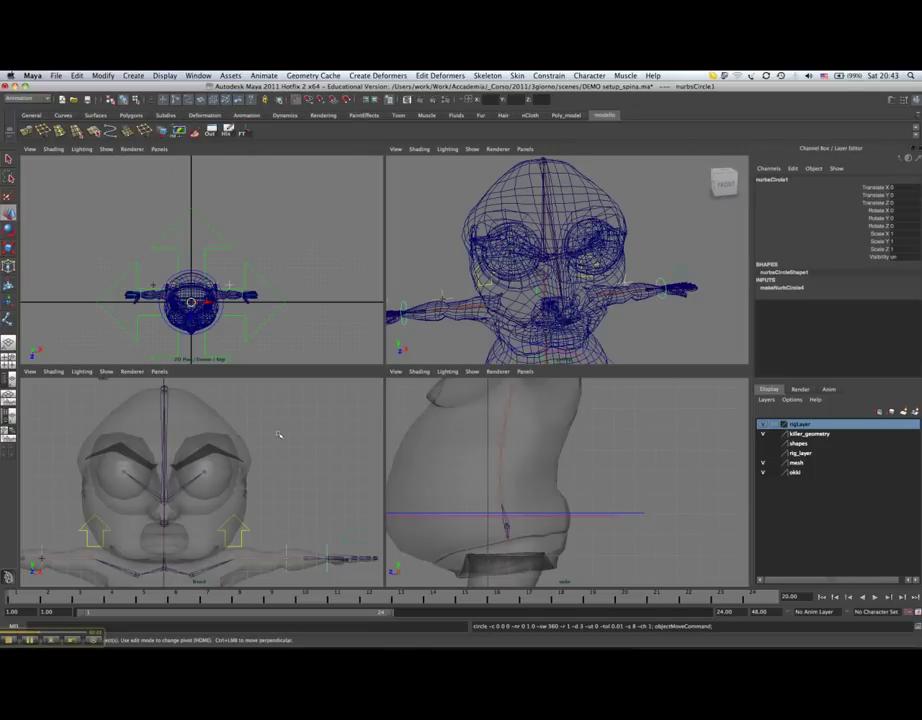
pyautogui.scroll(5, 221, 330)
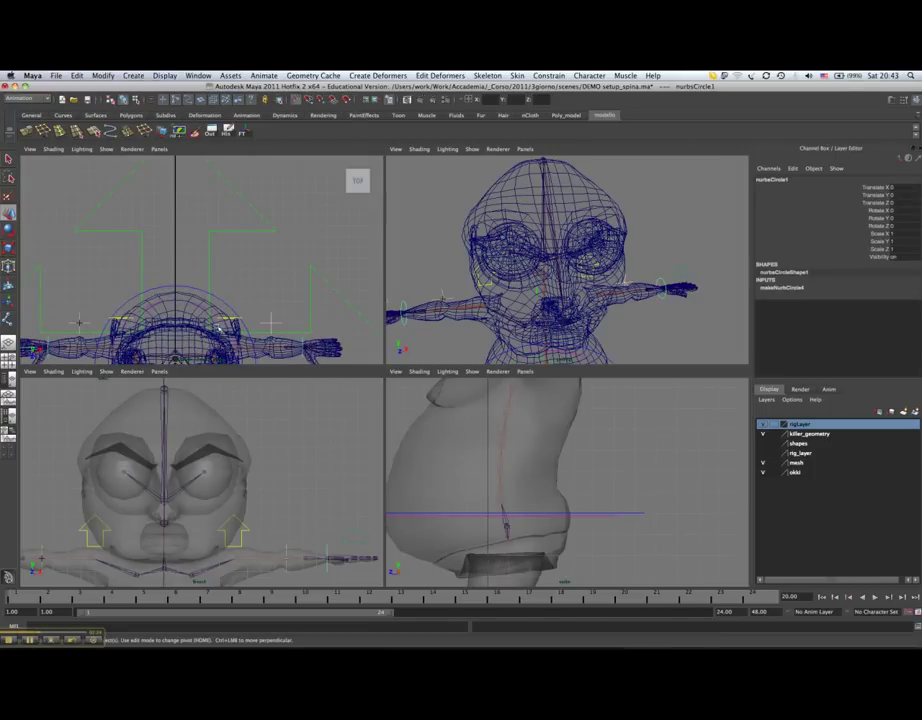
pyautogui.press('r')
pyautogui.scroll(1, 252, 282)
pyautogui.moveTo(191, 305); pyautogui.dragTo(215, 289)
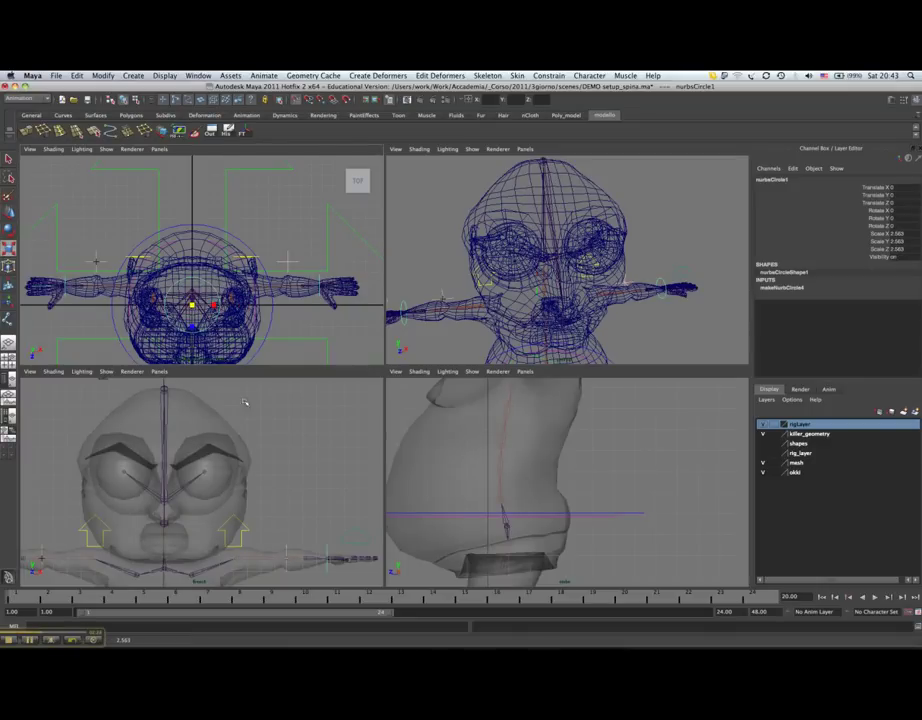